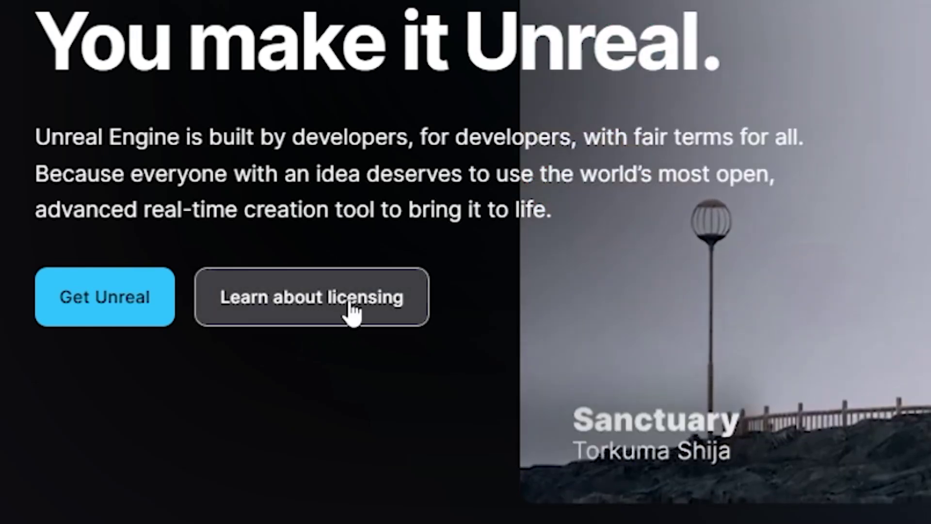
Step: Open the licensing page and highlight the royalty terms for individuals and small businesses
left_click(311, 311)
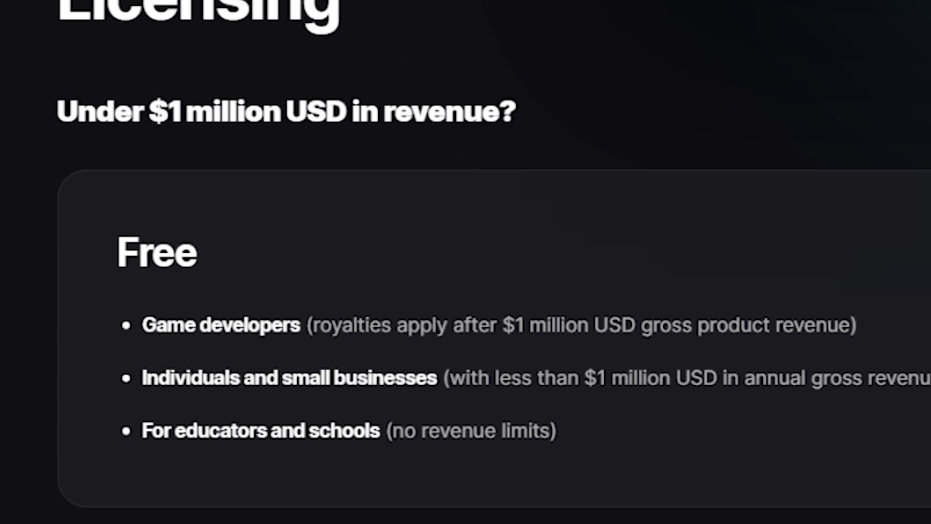
mouse_move(315, 325)
left_mouse_down()
mouse_move(898, 332)
mouse_move(444, 332)
mouse_move(322, 321)
left_mouse_up()
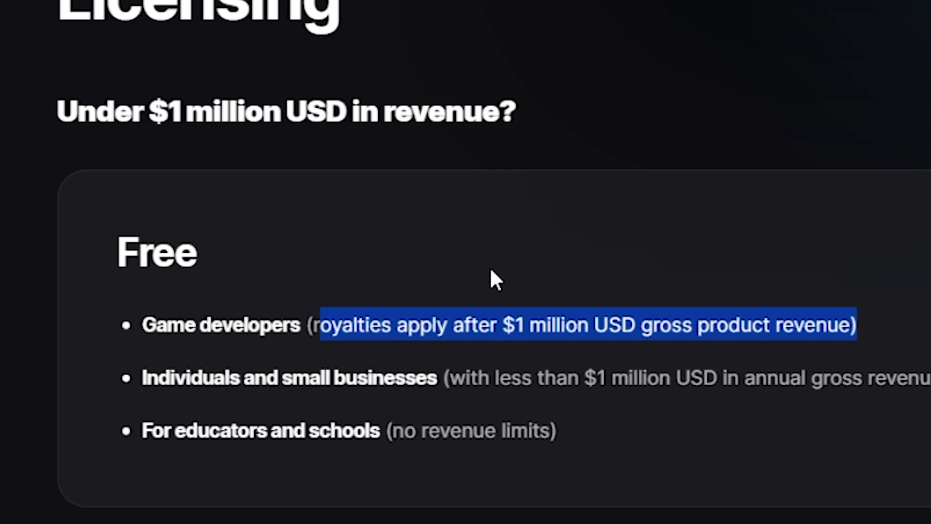
triple_click(209, 381)
left_click(208, 383)
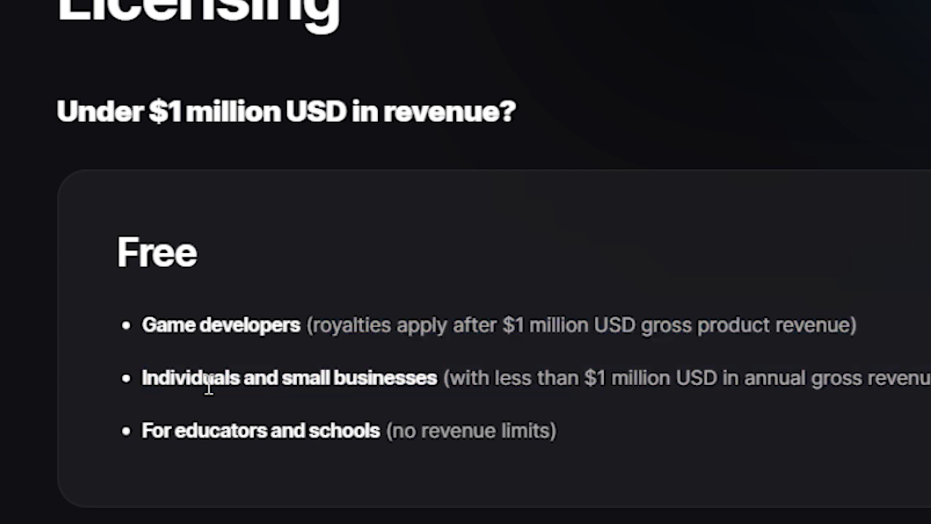
mouse_move(139, 377)
left_mouse_down()
mouse_move(756, 365)
mouse_move(930, 377)
mouse_move(95, 395)
left_mouse_up()
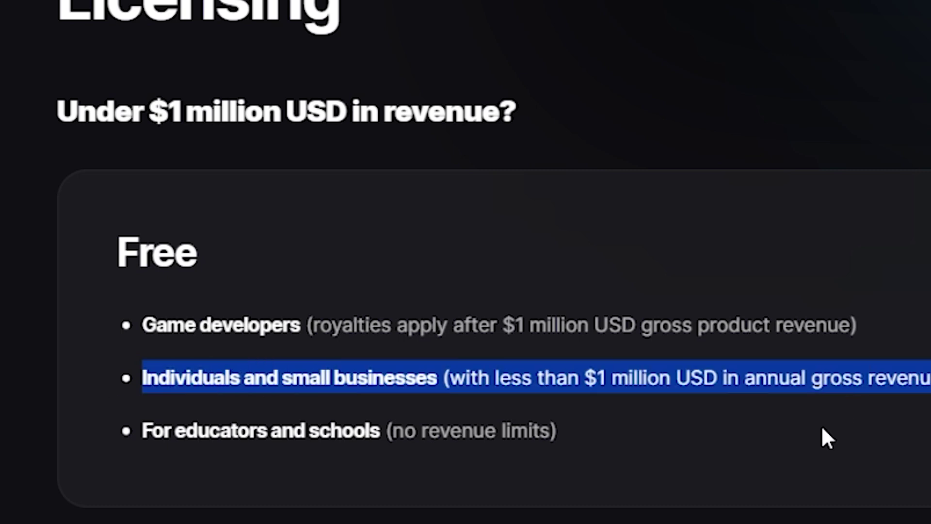
Step: Highlight the $1 million revenue threshold, then go to the Download Unreal Engine page
left_click(709, 429)
left_click_drag(659, 381, 584, 381)
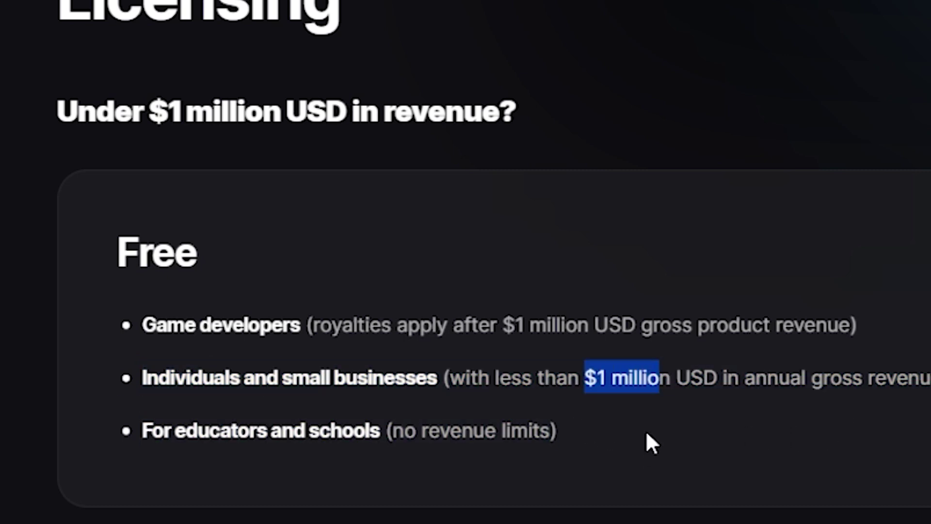
left_click(646, 433)
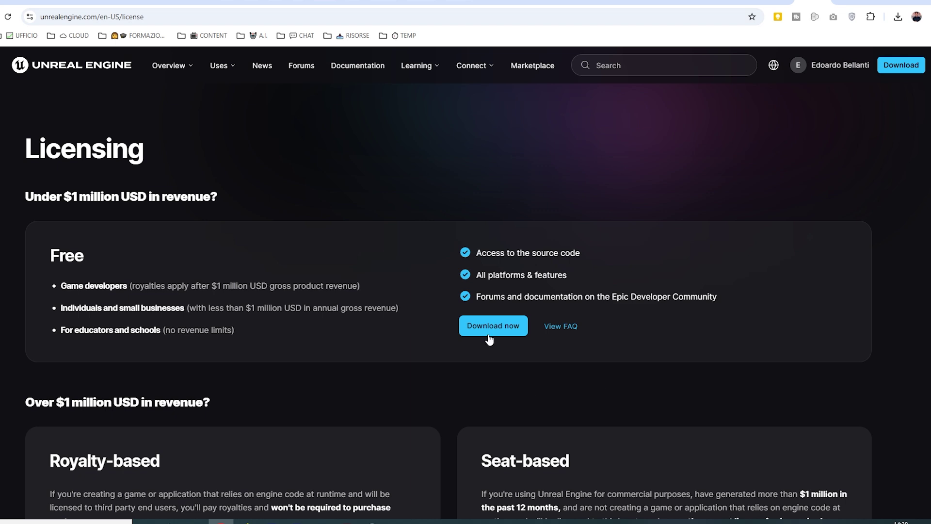
left_click(490, 337)
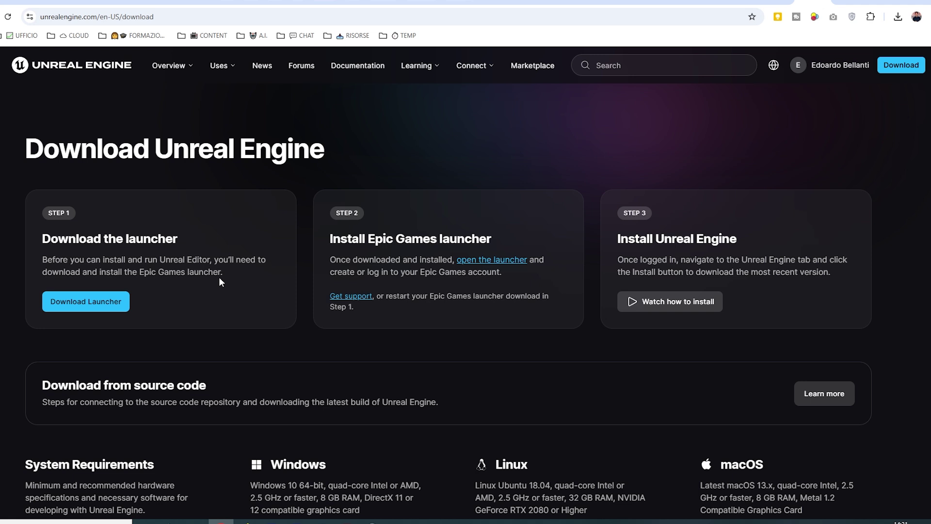
Step: Launch the Epic Games Launcher by searching 'epic' in Windows search
key("super")
type("epic")
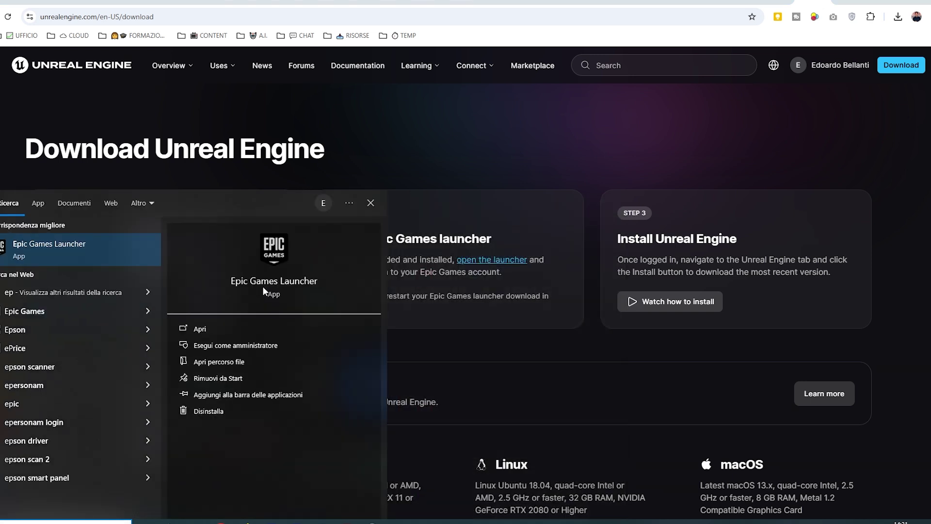
key("Return")
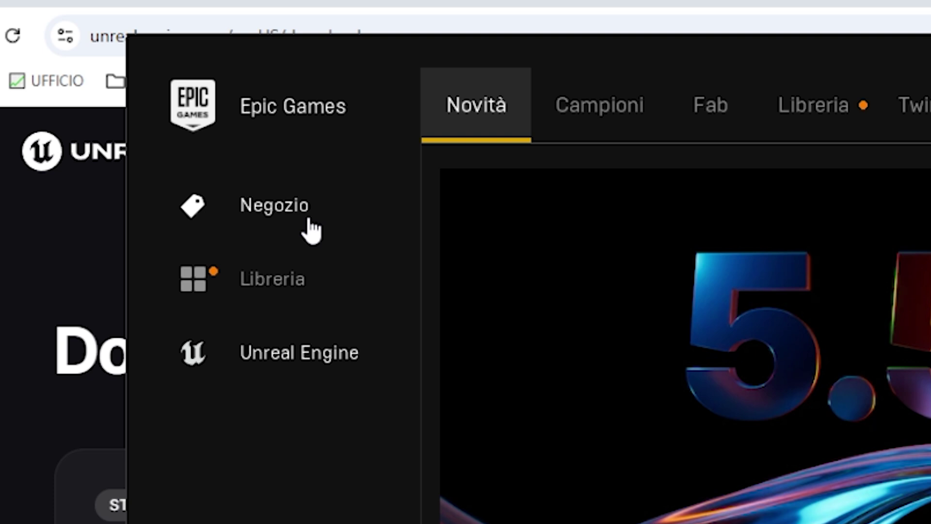
Step: Browse the launcher's Store (Negozio), then open the game Library (Libreria)
left_click(309, 221)
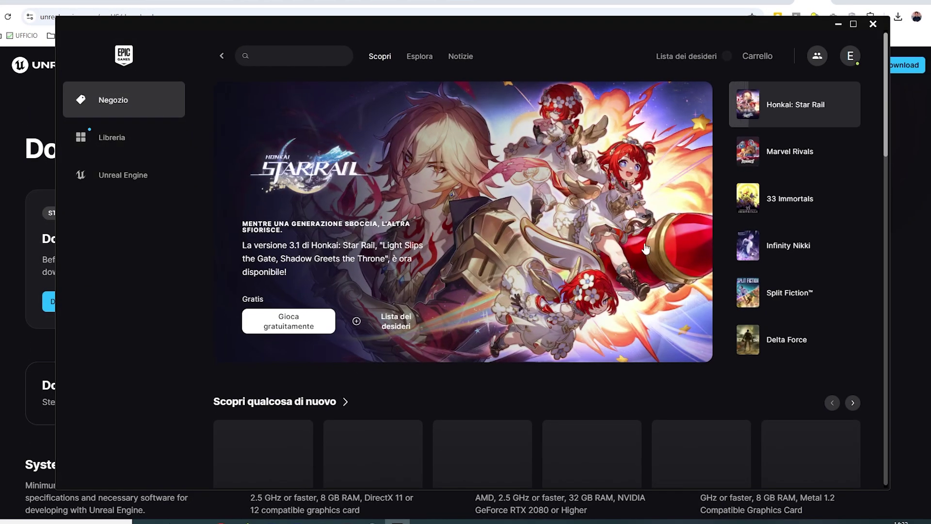
scroll(645, 249, "down", 4)
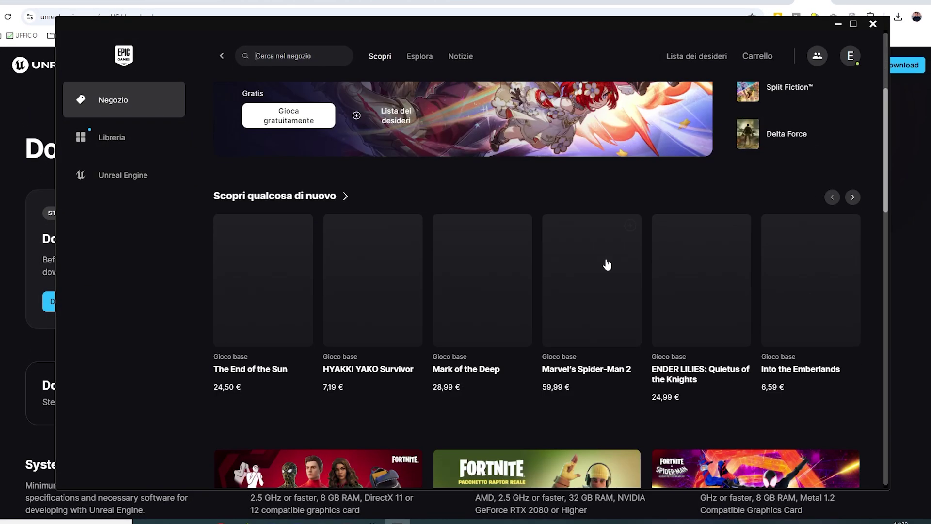
scroll(605, 263, "up", 4)
left_click(134, 147)
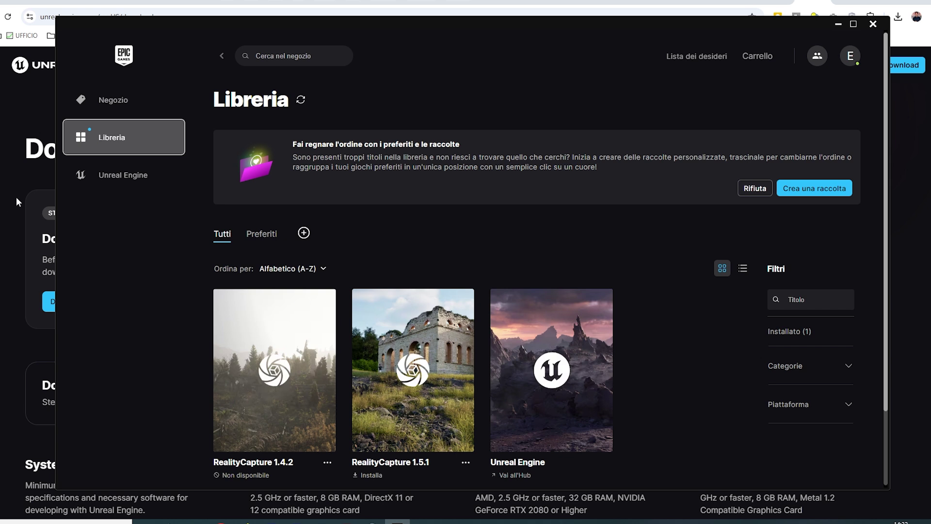
Step: Open the Unreal Engine section and its Library of engine versions 5.3.2, 5.5.3 and projects
left_click(123, 175)
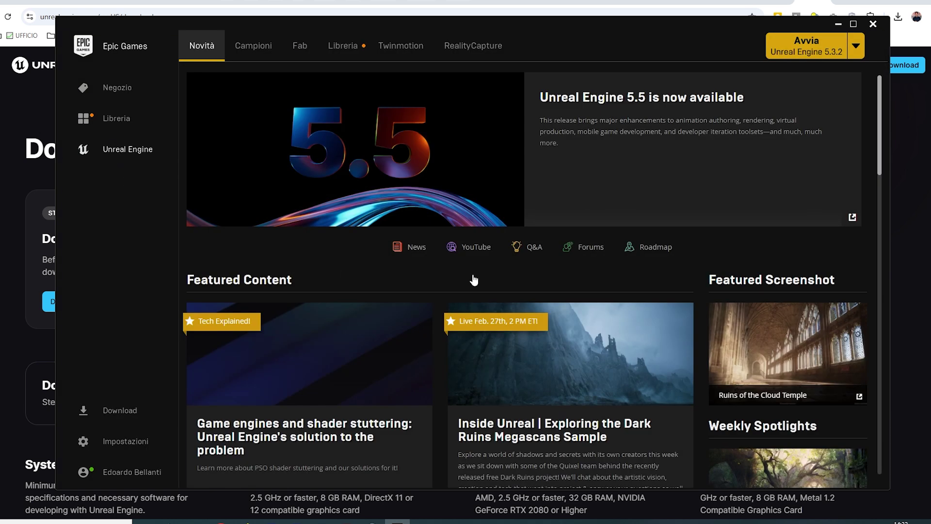
scroll(503, 308, "down", 5)
scroll(503, 308, "down", 3)
scroll(503, 308, "up", 4)
scroll(503, 305, "up", 4)
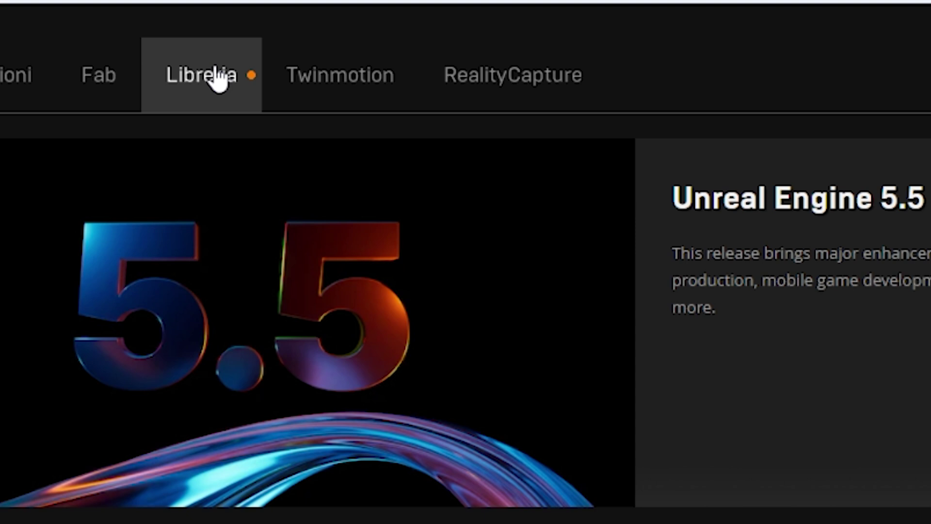
left_click(194, 94)
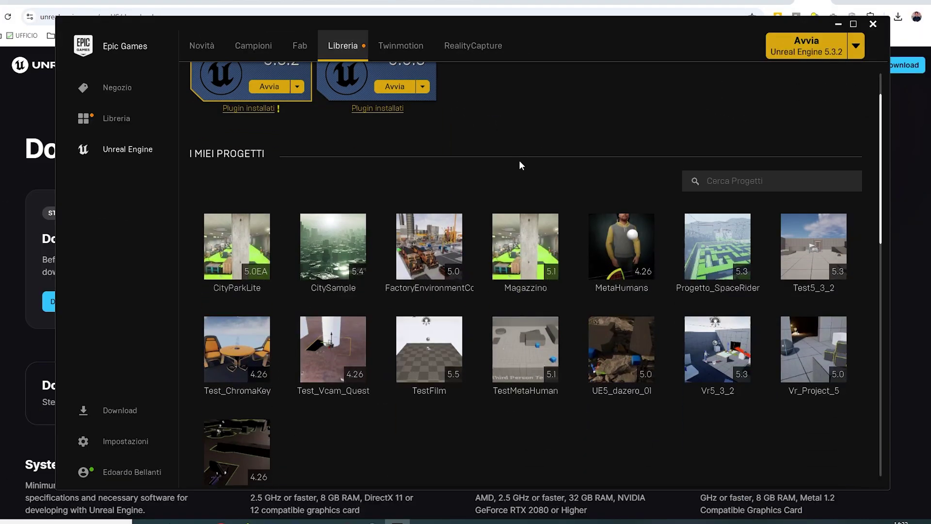
scroll(462, 269, "down", 4)
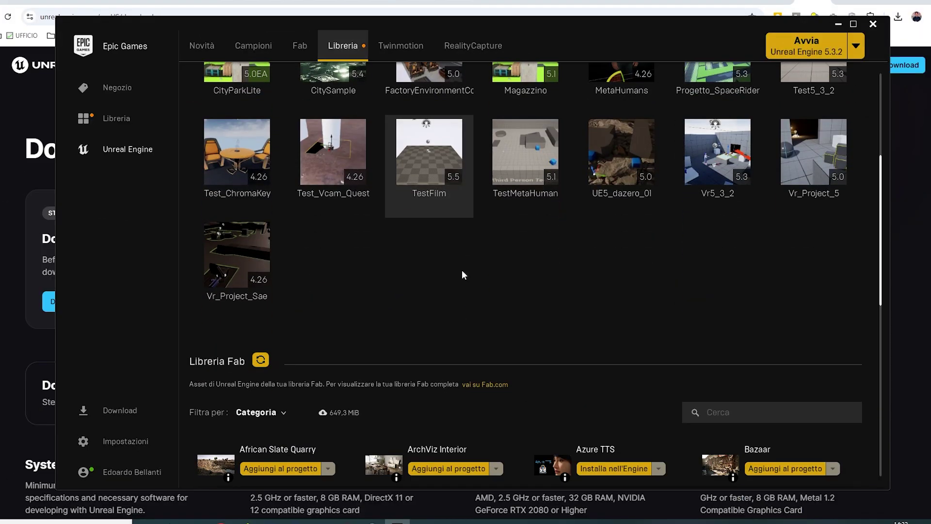
scroll(462, 262, "up", 3)
scroll(463, 261, "up", 2)
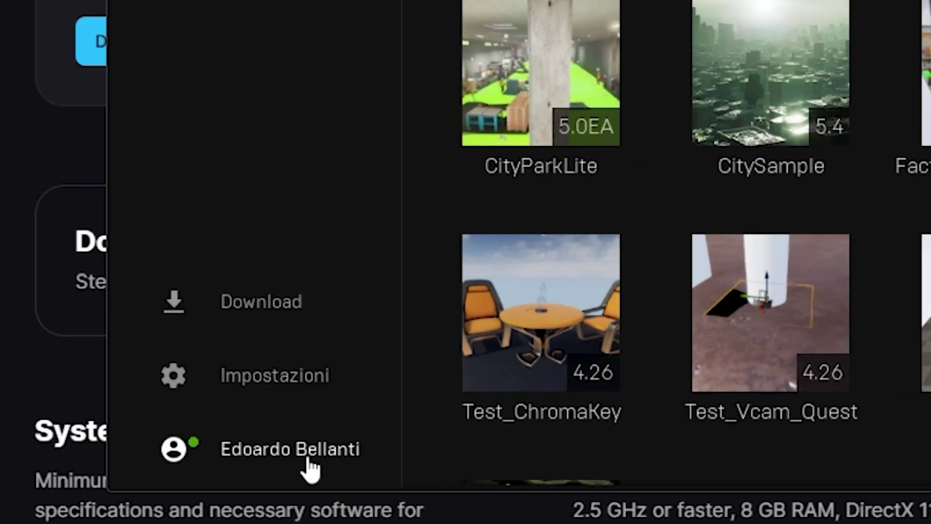
Step: In Impostazioni, change the Lingua setting from Italian to English
left_click(315, 375)
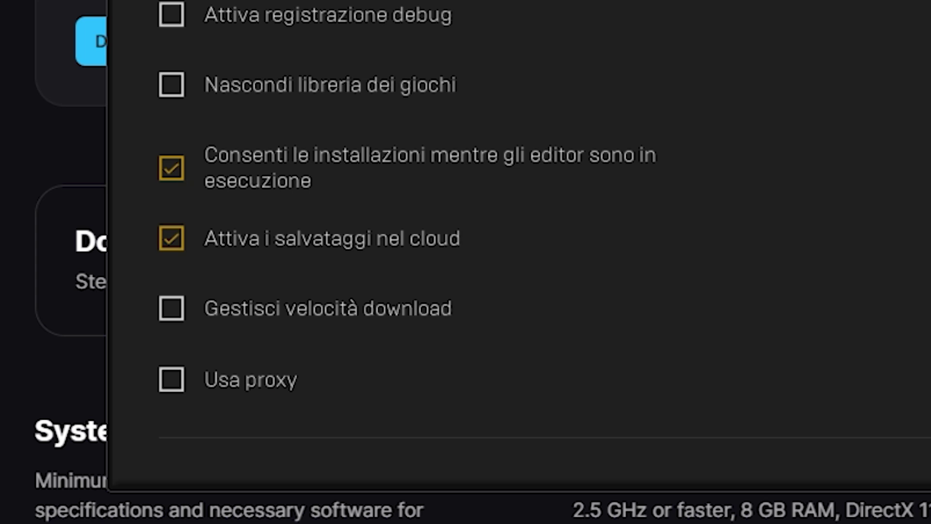
left_click(322, 119)
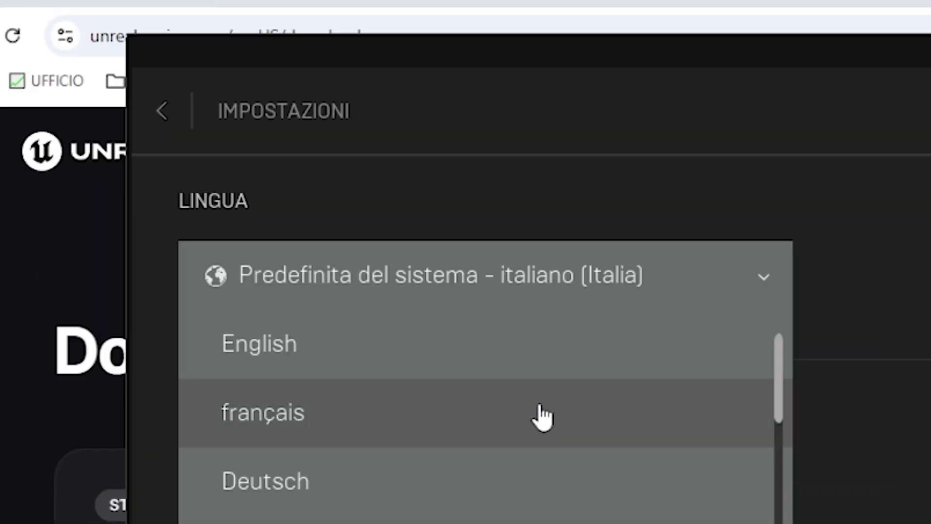
scroll(227, 175, "down", 2)
scroll(228, 175, "down", 3)
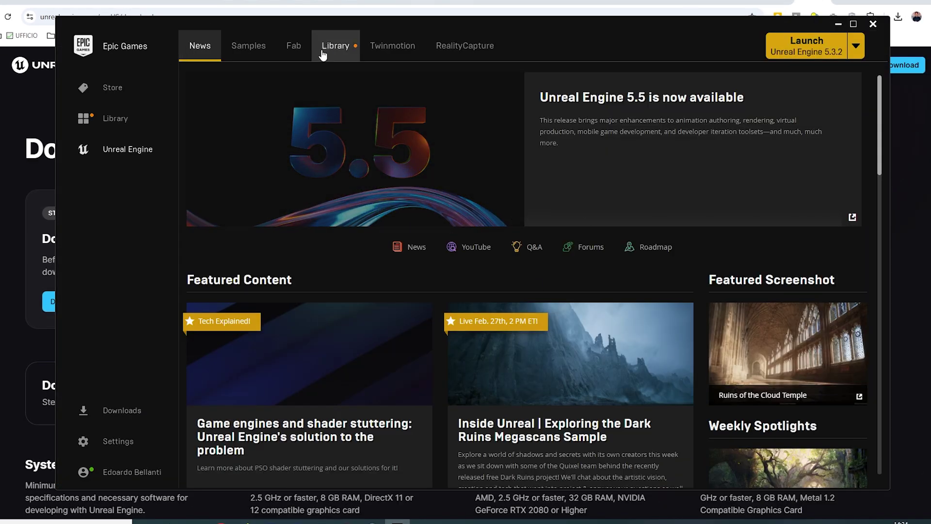
Step: Add an engine version slot in the Library and browse installable versions, leaving 5.4.4 chosen
left_click(347, 54)
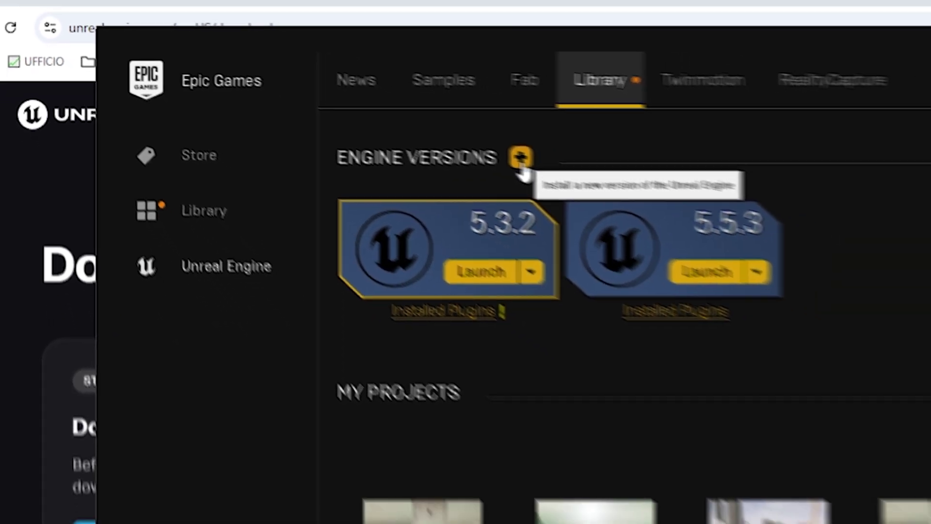
left_click(621, 189)
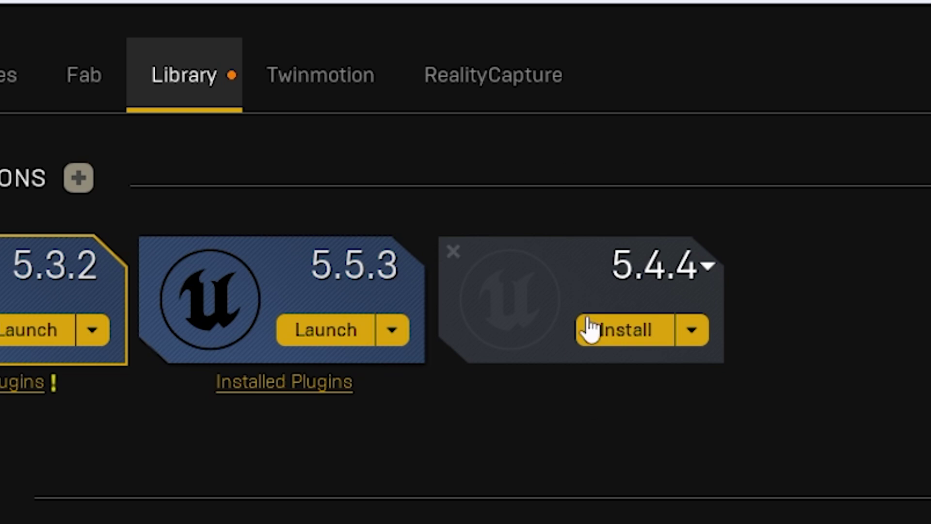
left_click(709, 268)
left_click_drag(754, 310, 776, 286)
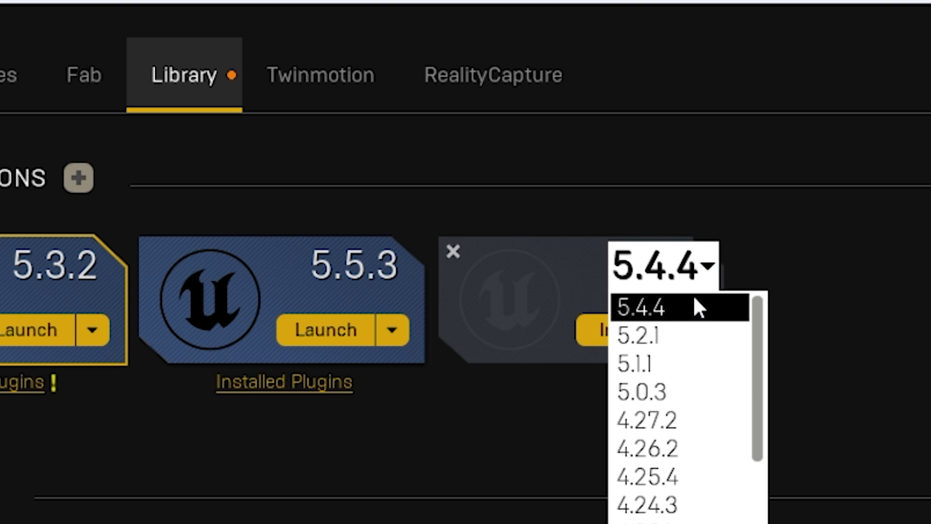
left_click_drag(758, 380, 744, 517)
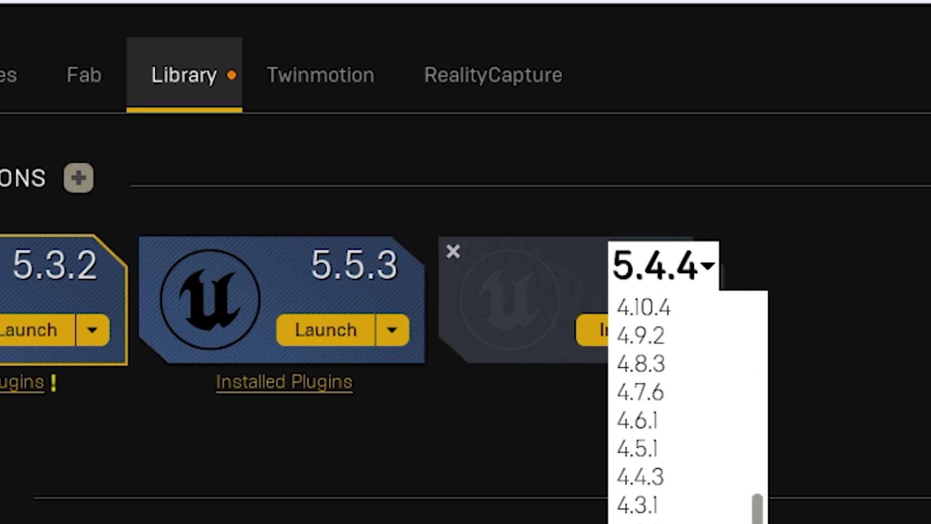
scroll(686, 407, "up", 5)
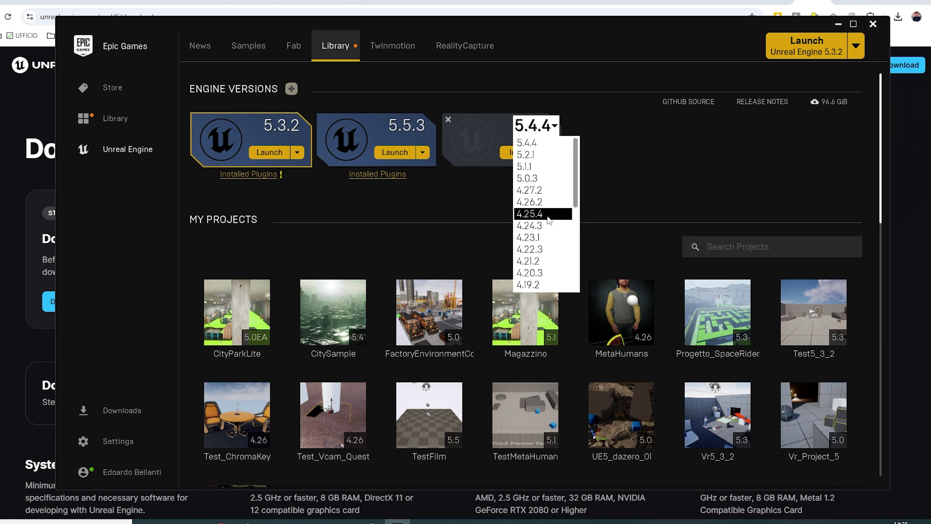
scroll(549, 220, "down", 5)
scroll(548, 220, "up", 5)
left_click(621, 136)
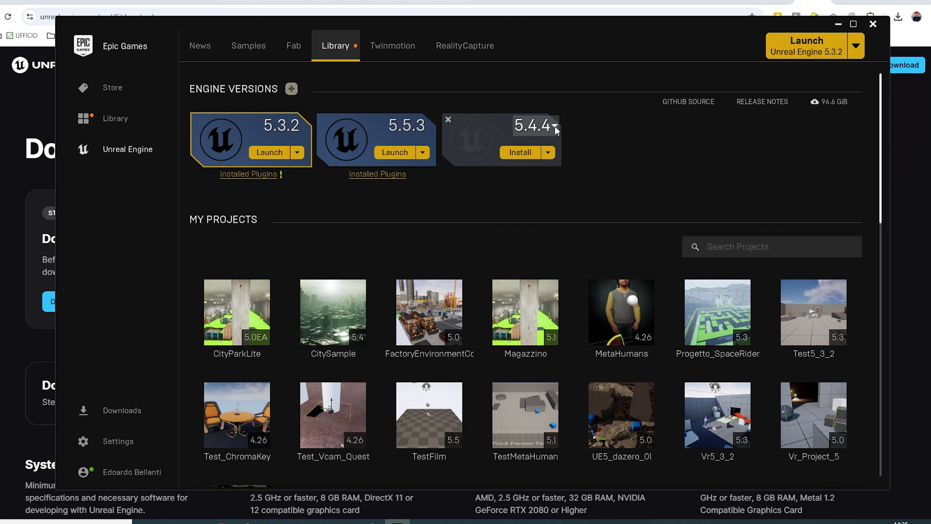
Step: Remove the uninstalled 5.4.4 engine slot, leaving 5.3.2 and 5.5.3
left_click(448, 119)
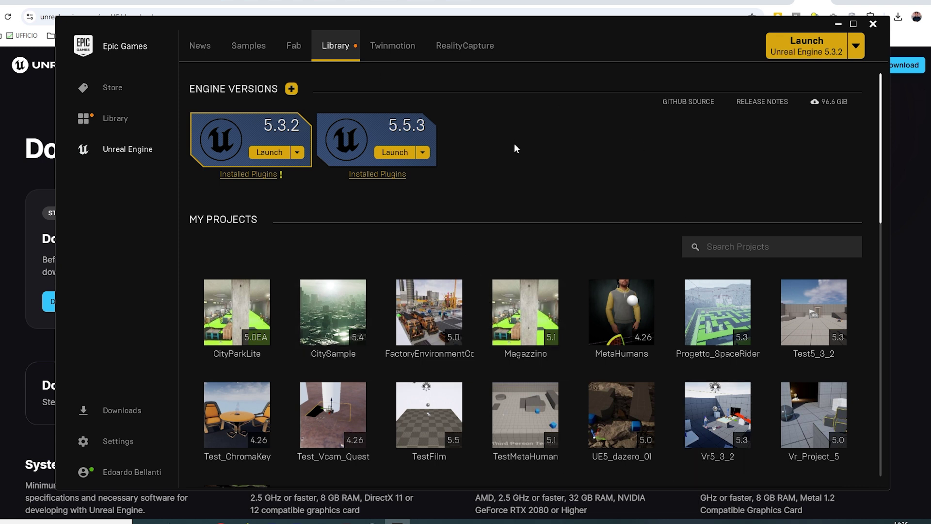
scroll(507, 164, "down", 5)
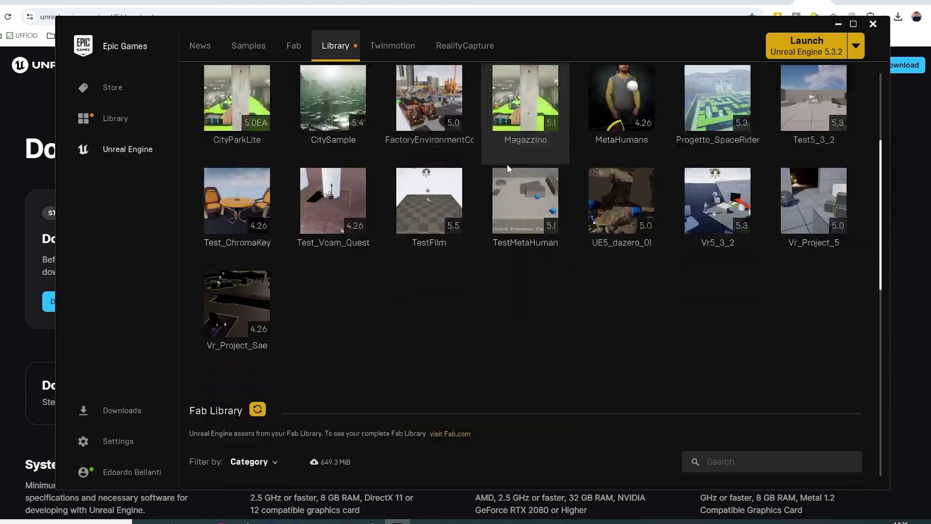
scroll(544, 228, "down", 4)
scroll(433, 312, "up", 6)
scroll(433, 312, "up", 3)
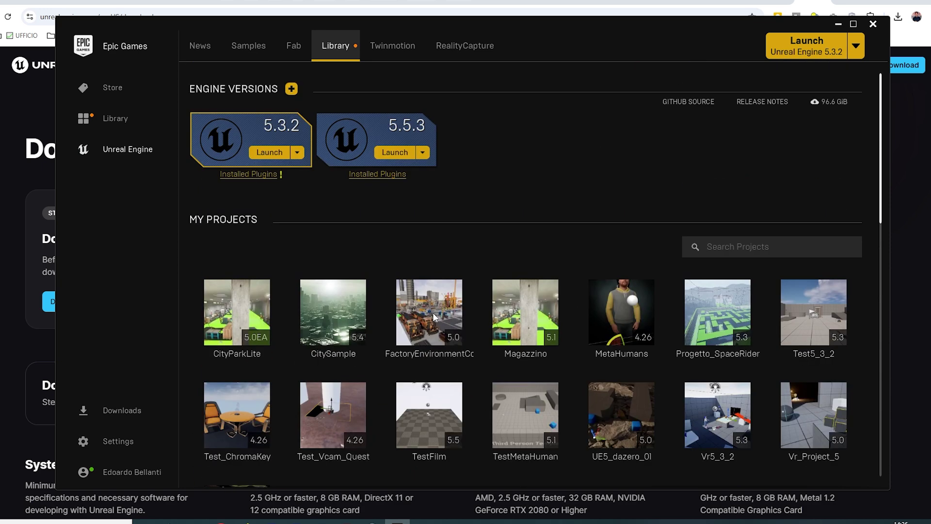
Step: Check System Requirements on the browser's download page, then return to the launcher Library
key("alt+Tab")
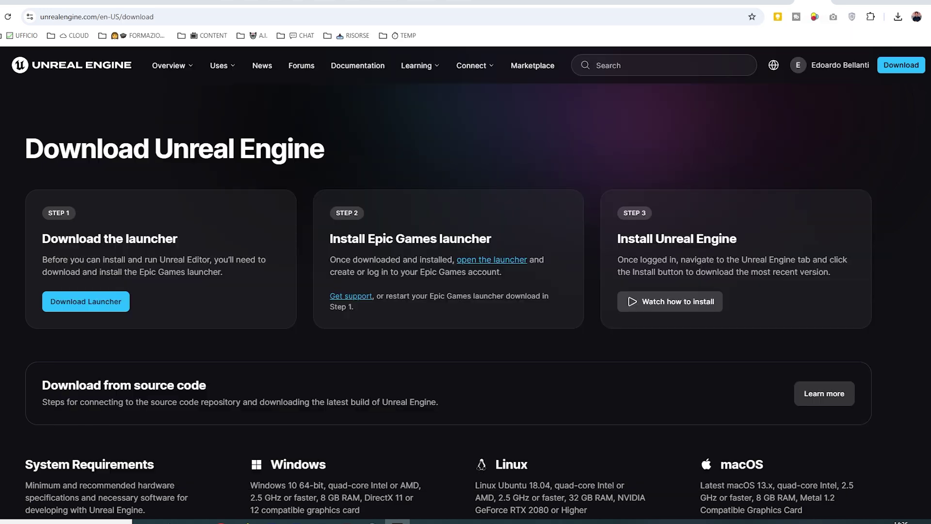
scroll(54, 228, "down", 5)
scroll(444, 286, "up", 2)
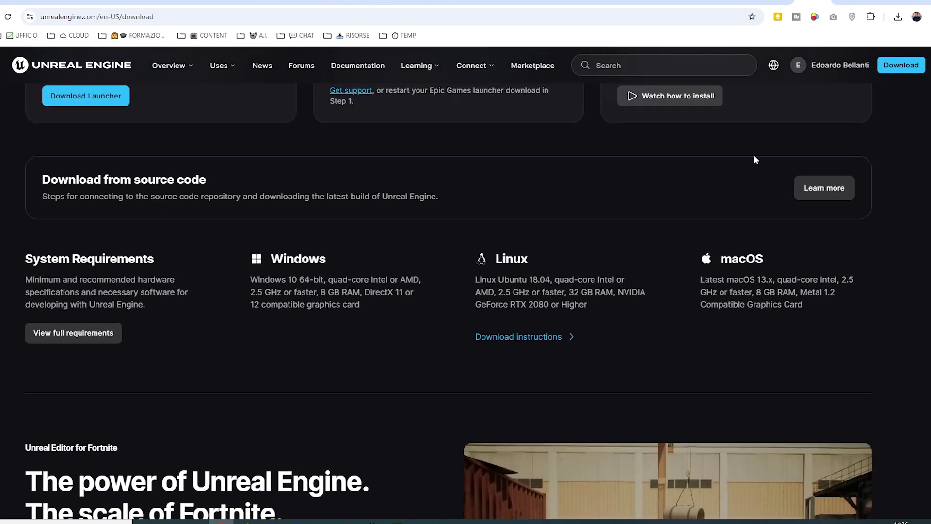
key("alt+Tab")
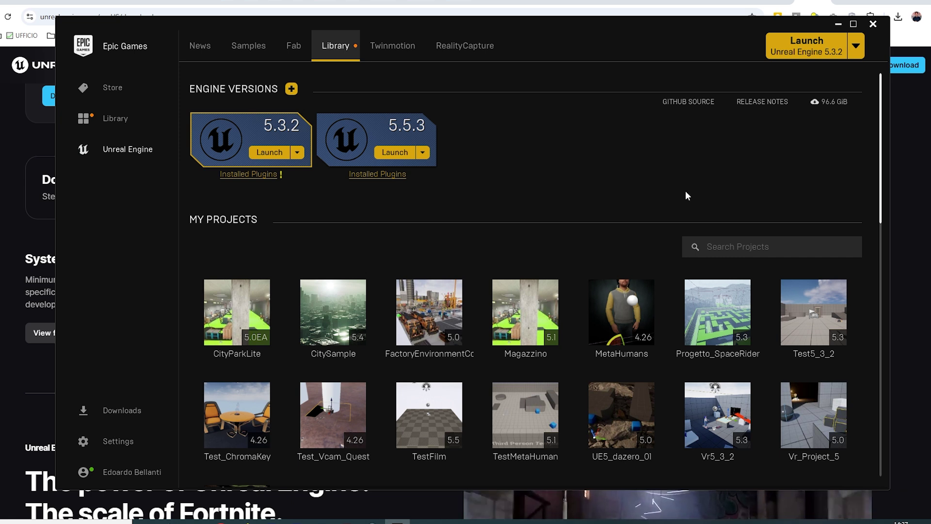
mouse_move(248, 91)
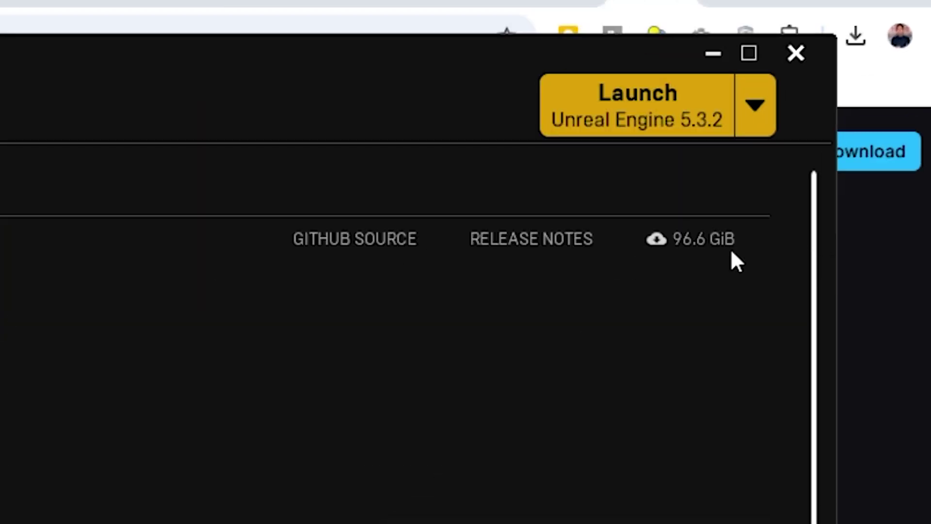
mouse_move(723, 260)
mouse_move(702, 245)
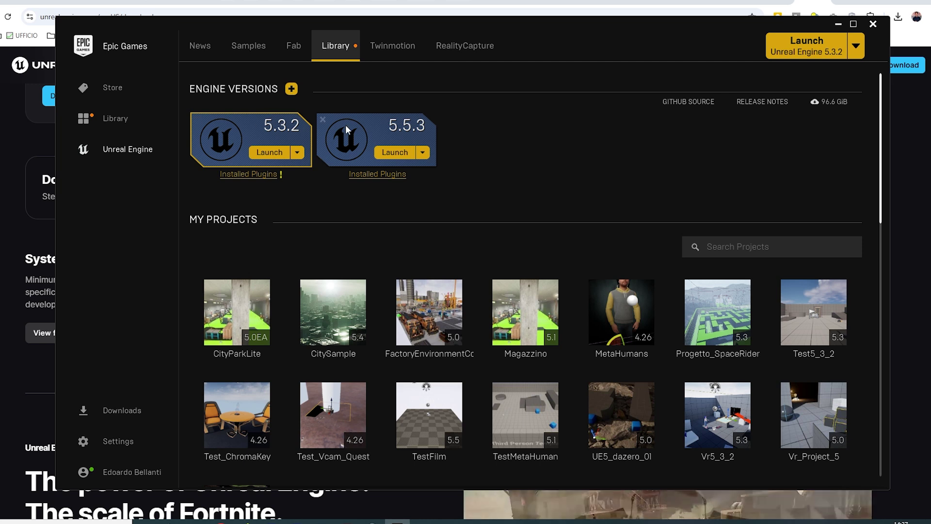
mouse_move(835, 105)
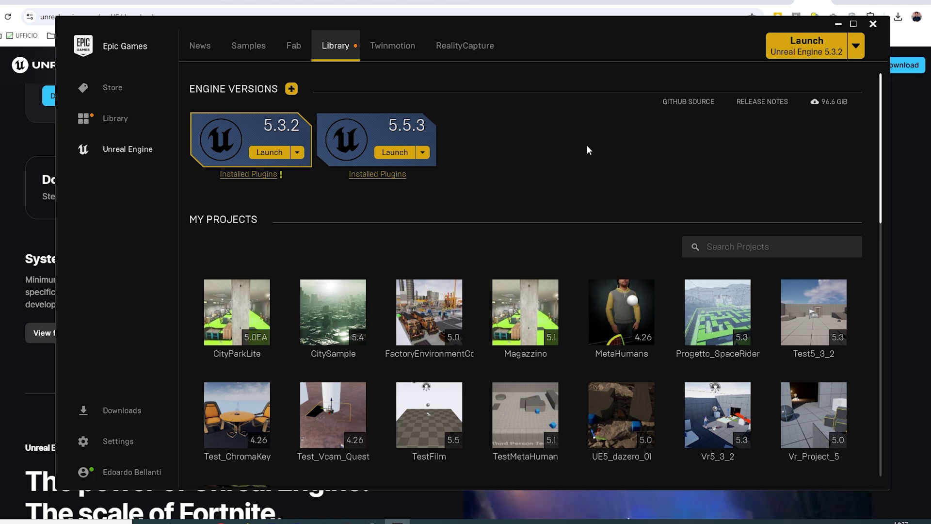
Step: Scroll through My Projects, checking tiles' compatibility and path, down to the Fab Library section
scroll(586, 145, "down", 2)
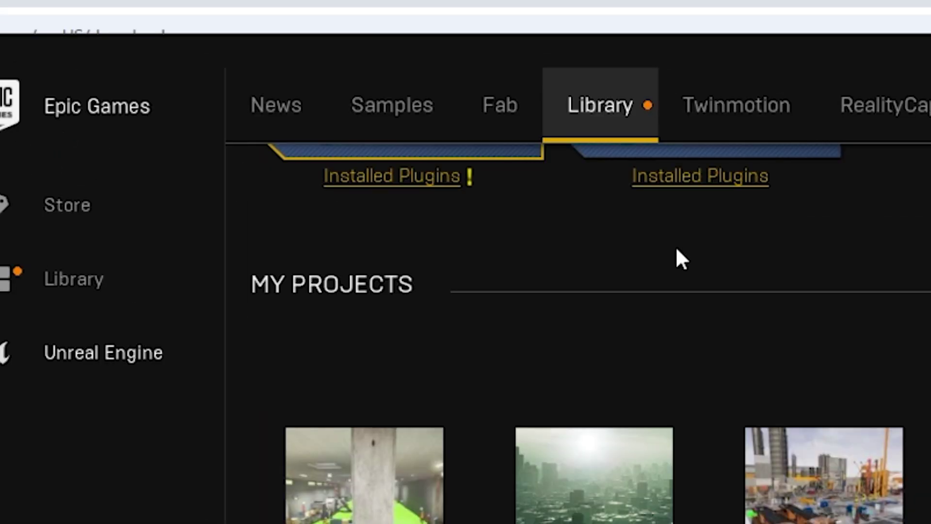
scroll(796, 308, "down", 1)
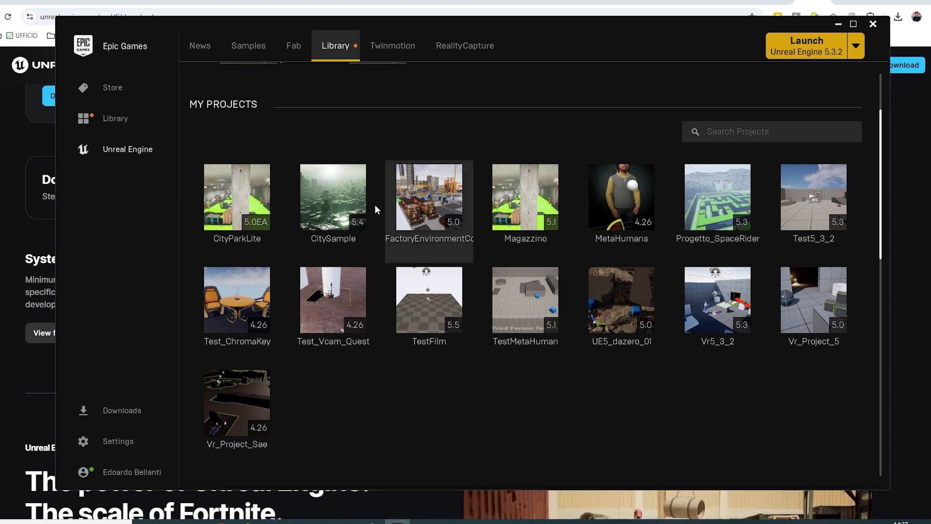
scroll(373, 304, "down", 1)
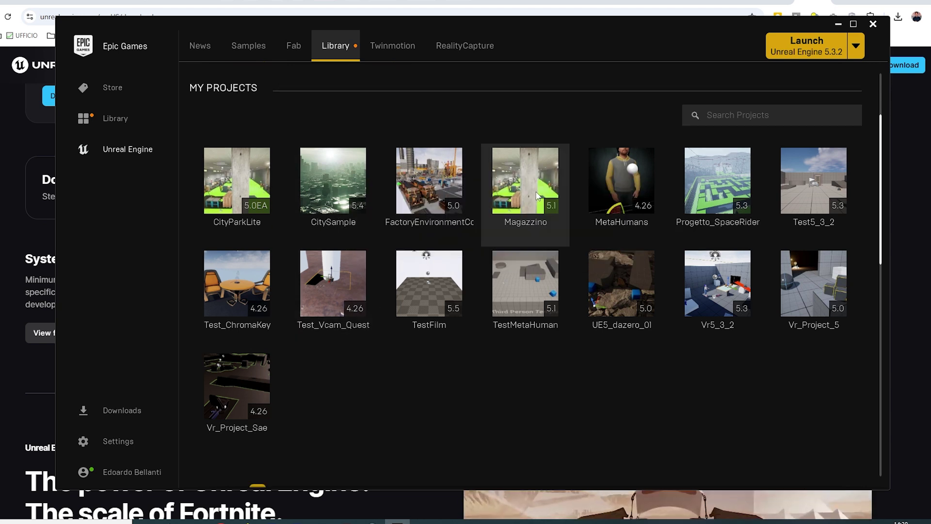
mouse_move(234, 404)
mouse_move(241, 212)
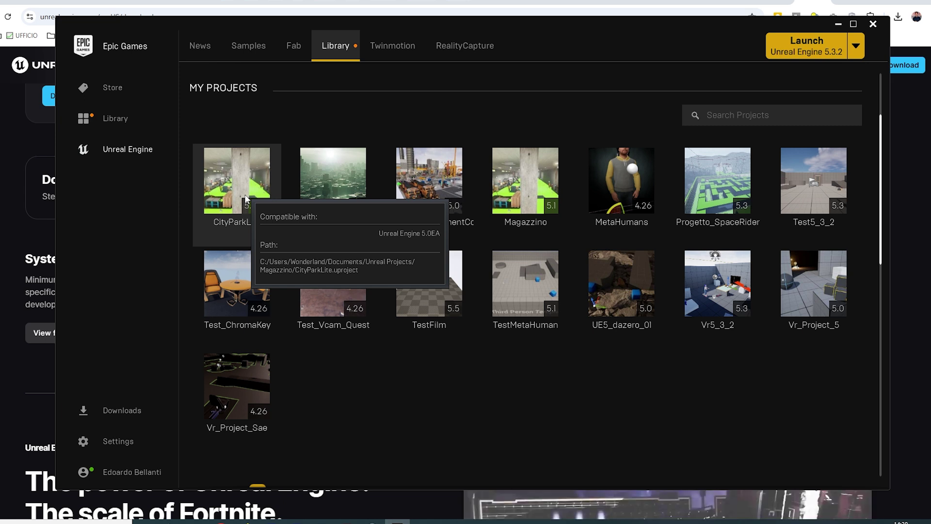
scroll(464, 259, "down", 3)
scroll(478, 290, "down", 2)
Step: Scroll the Fab Library grid through Junkyard to Saloon Interior, Norway Maple and Infinity Blade: Grass Lands
scroll(488, 283, "down", 3)
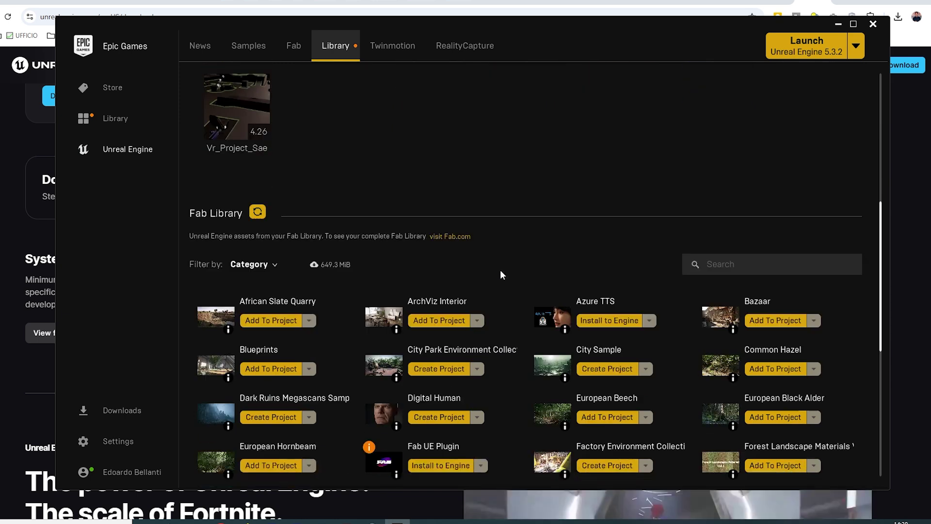
scroll(412, 198, "down", 1)
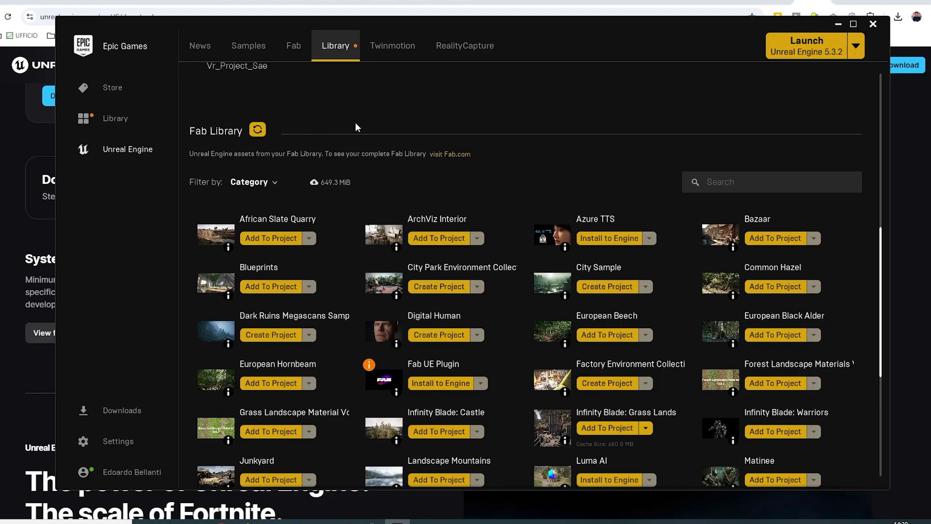
scroll(356, 127, "down", 1)
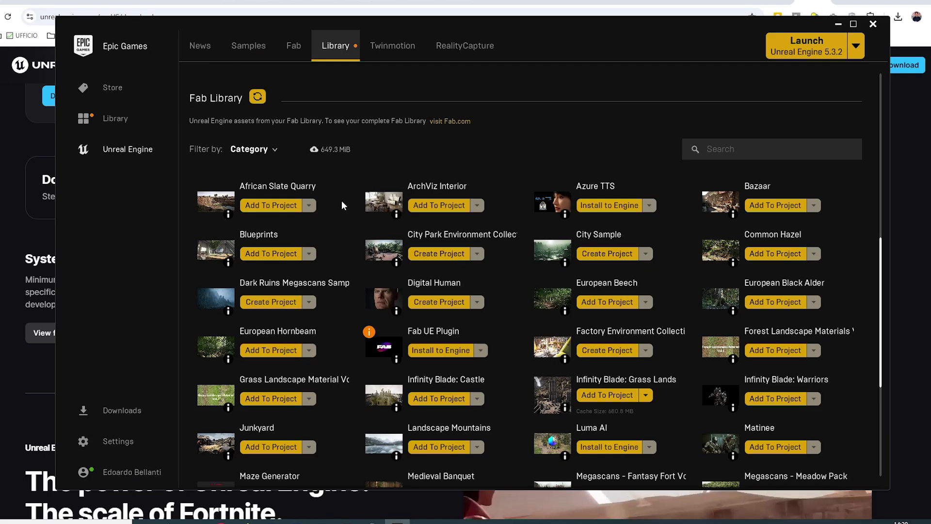
scroll(330, 213, "down", 1)
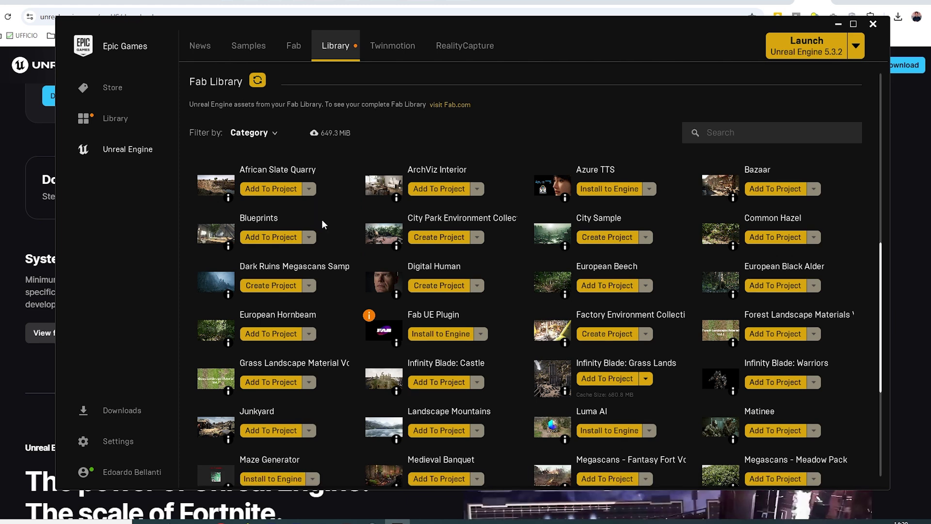
scroll(327, 225, "up", 1)
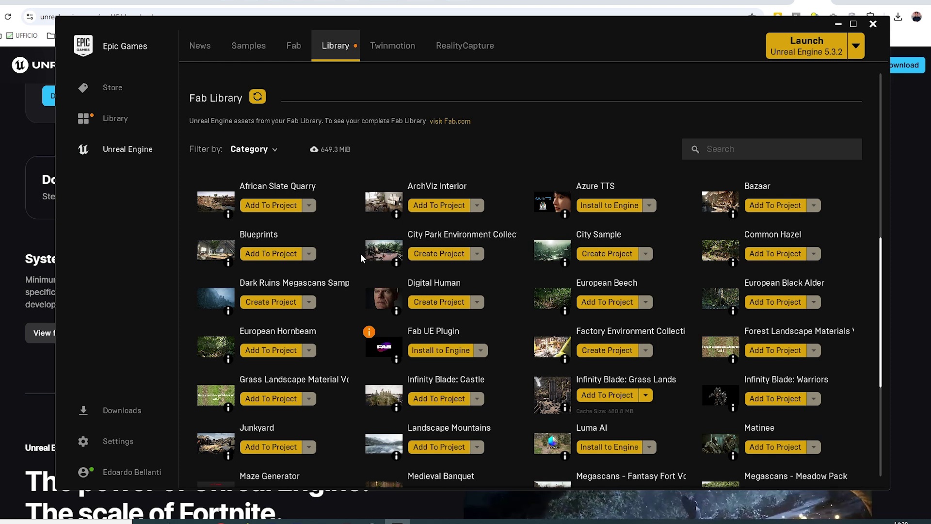
scroll(360, 253, "down", 2)
scroll(361, 251, "down", 4)
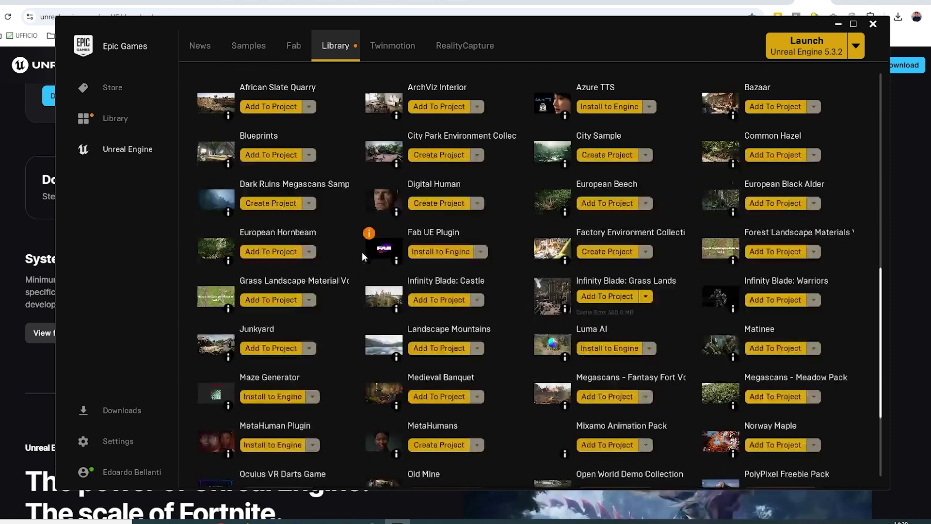
scroll(362, 252, "down", 5)
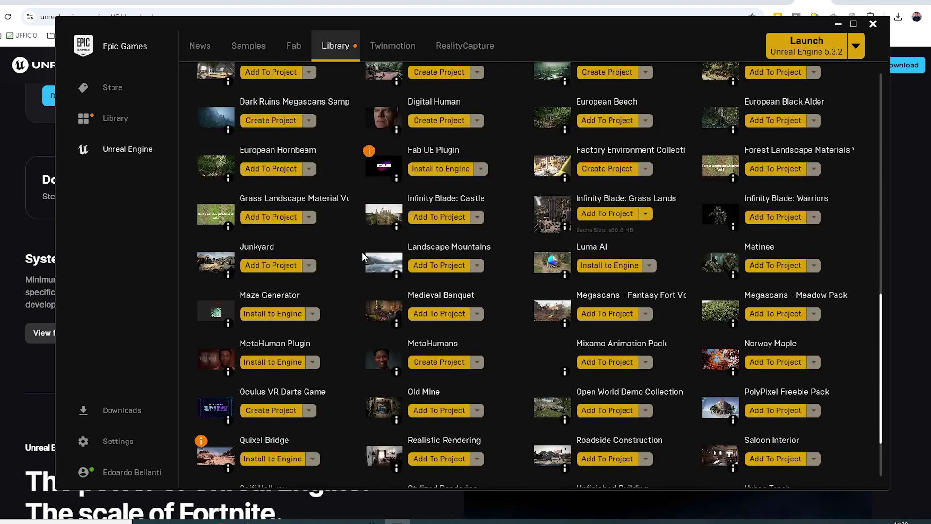
scroll(362, 252, "down", 4)
scroll(362, 252, "up", 4)
scroll(362, 252, "up", 3)
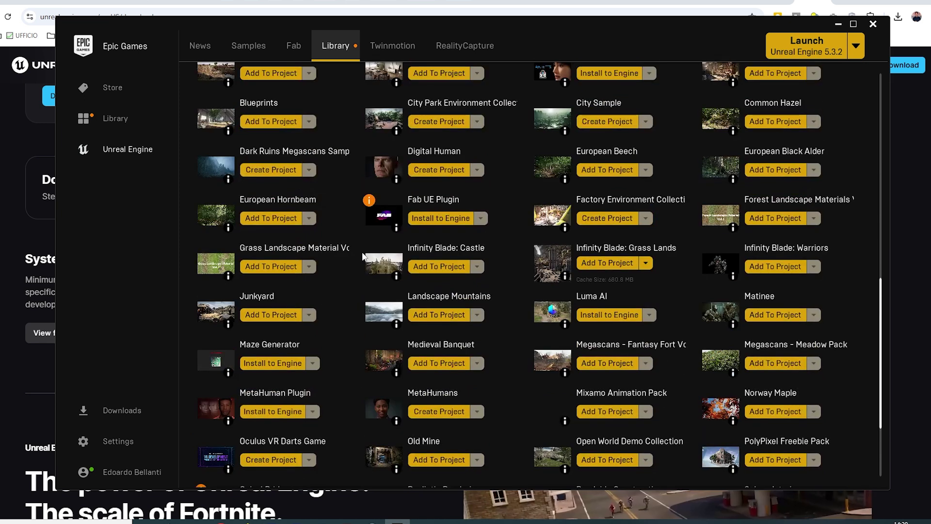
scroll(362, 220, "up", 7)
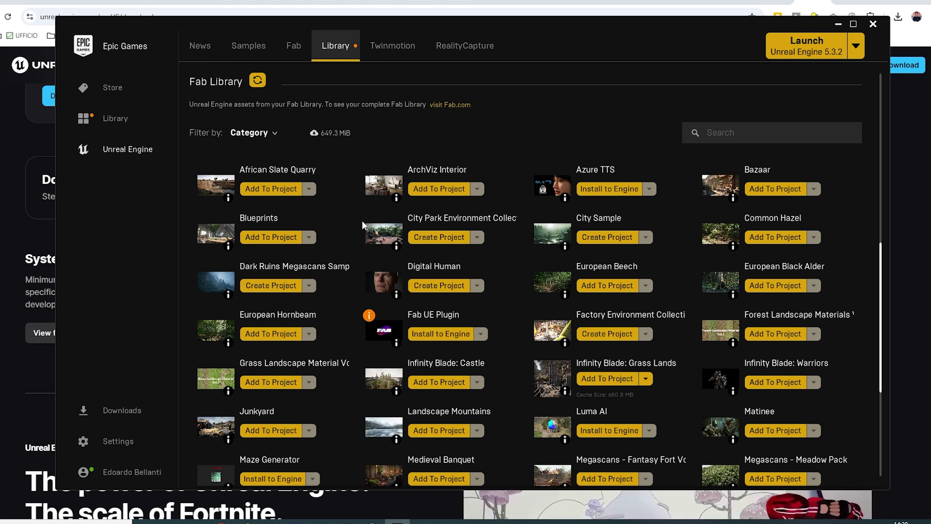
scroll(362, 220, "up", 2)
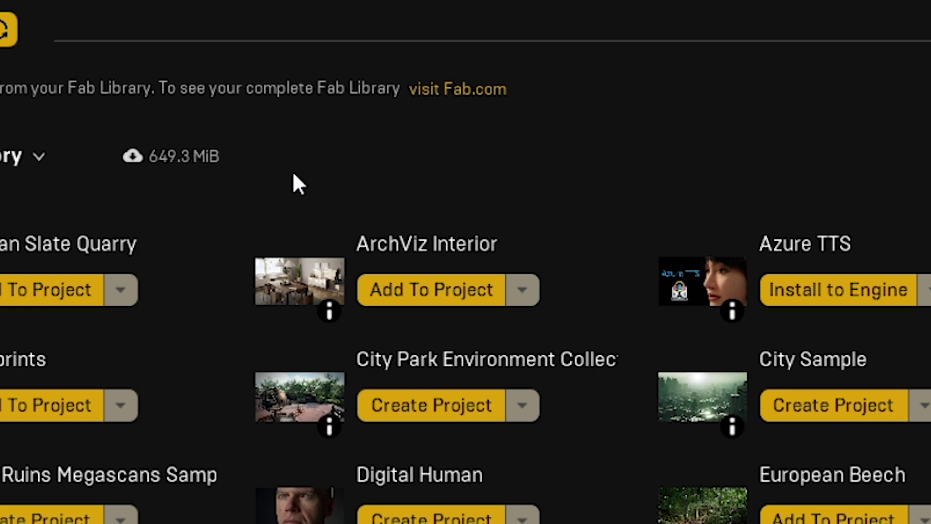
scroll(361, 242, "down", 3)
scroll(362, 242, "up", 3)
scroll(362, 242, "up", 3)
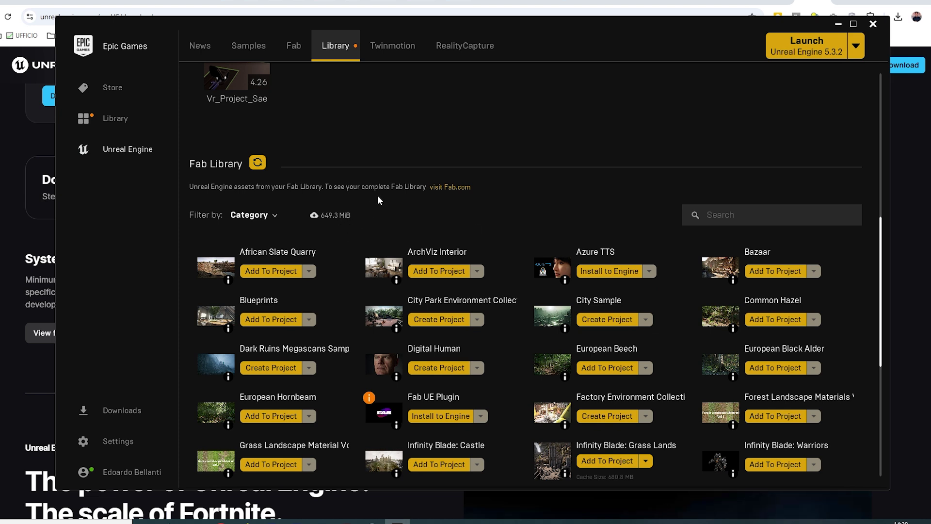
scroll(385, 219, "up", 1)
scroll(383, 220, "down", 3)
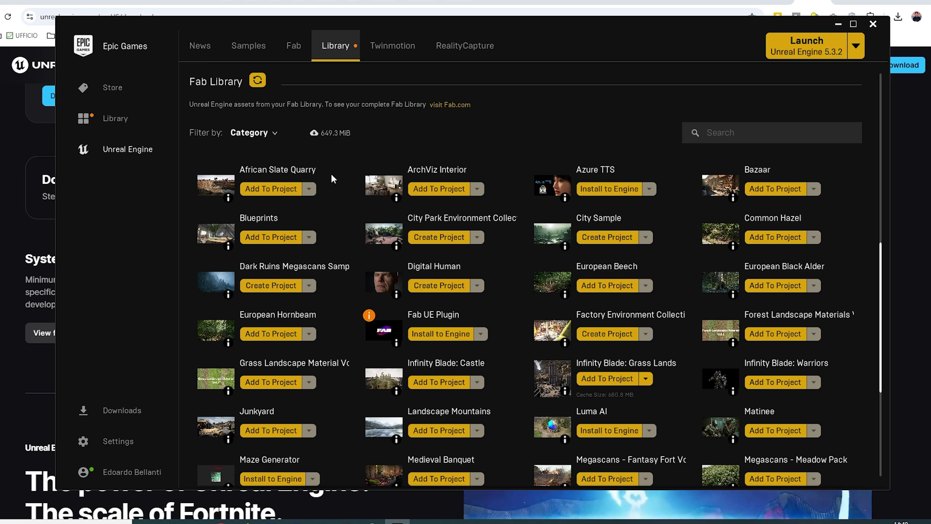
scroll(407, 164, "down", 1)
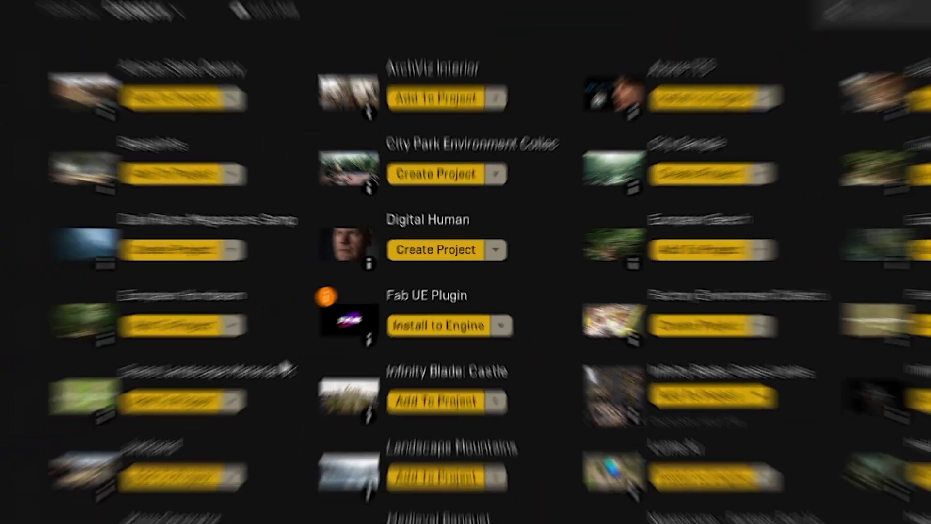
scroll(318, 309, "down", 3)
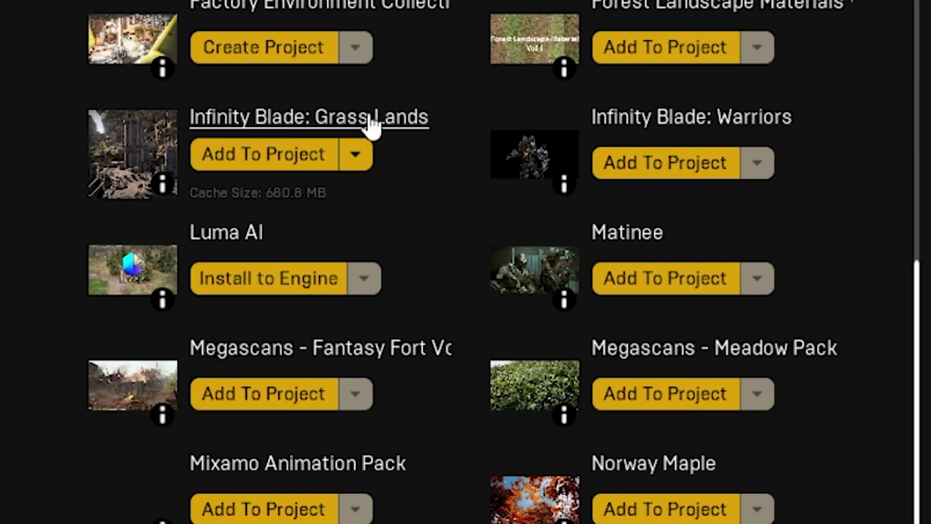
mouse_move(154, 190)
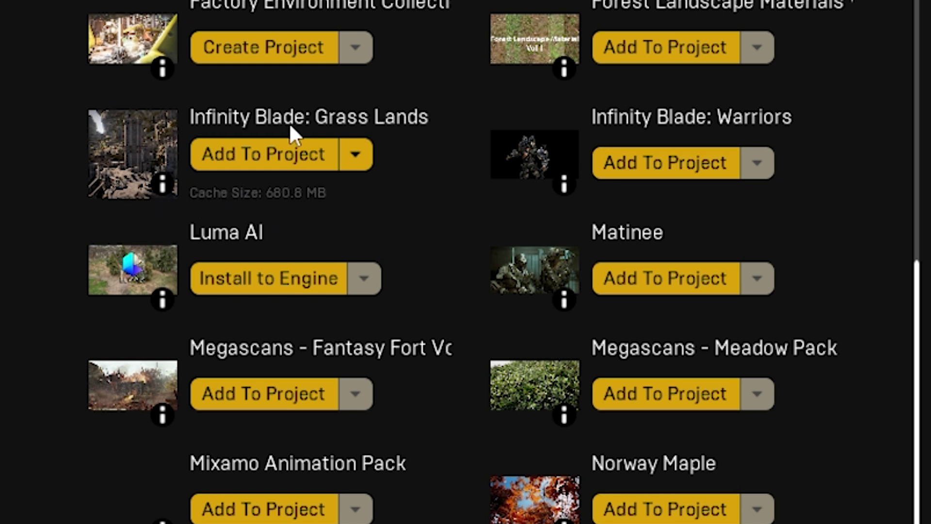
left_click(363, 156)
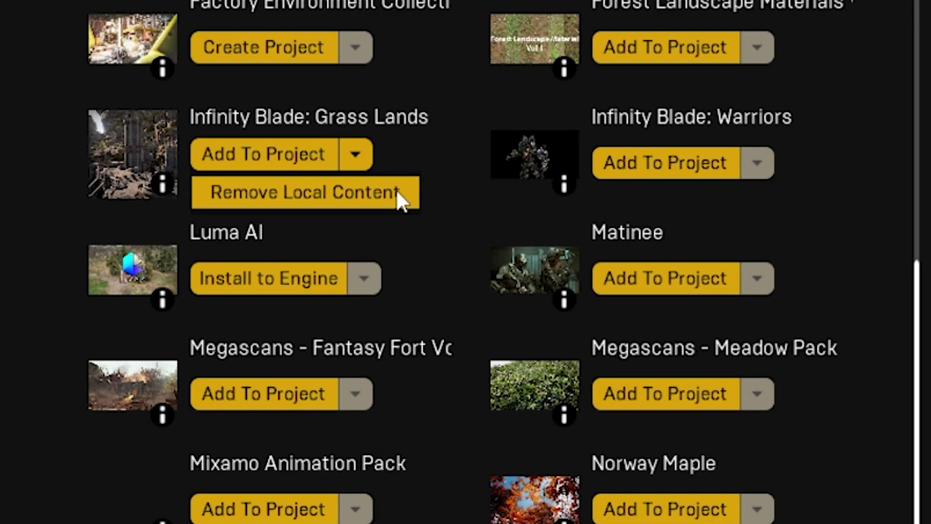
left_click(396, 188)
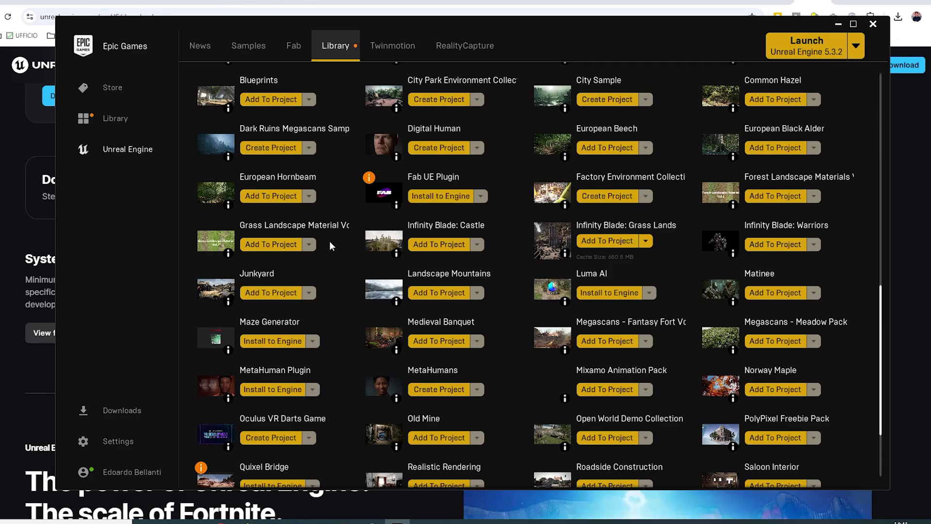
Step: Scroll back up past the Fab Library to Engine Versions 5.3.2 and 5.5.3 and My Projects
scroll(630, 223, "up", 2)
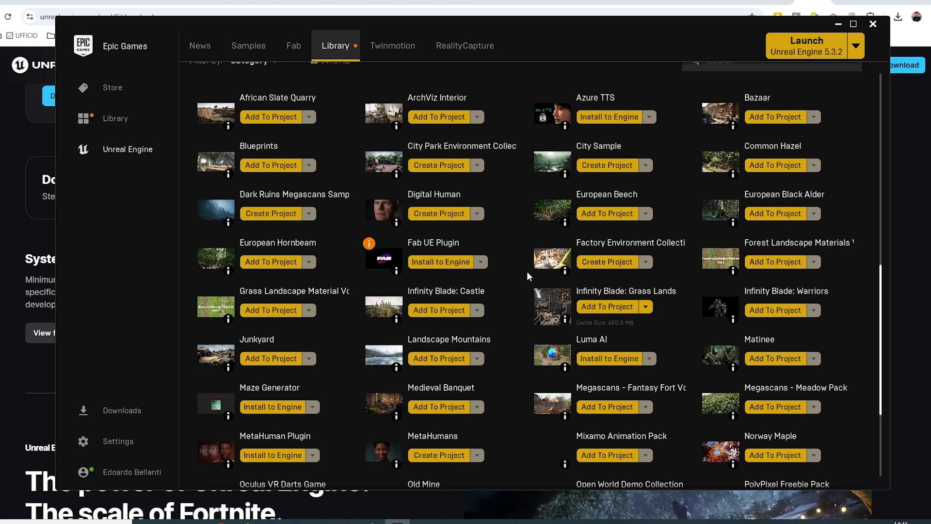
scroll(517, 277, "up", 2)
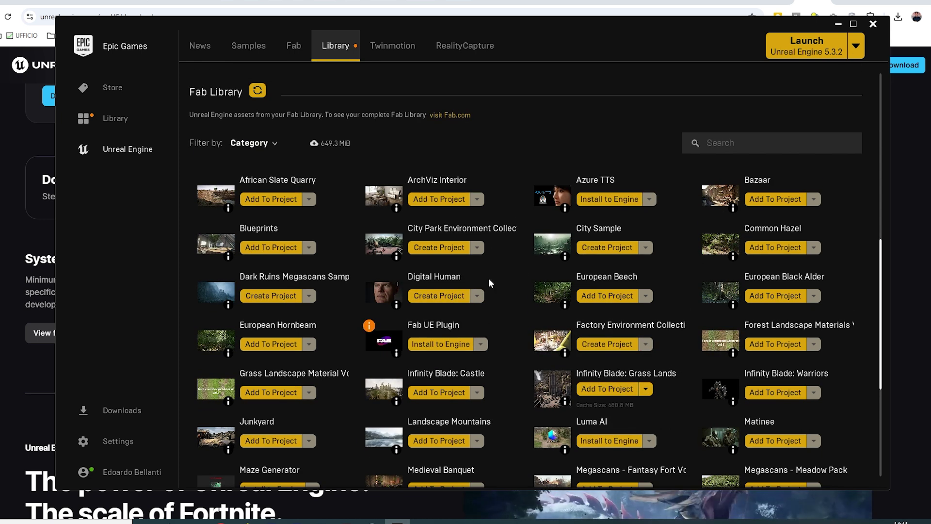
scroll(360, 247, "down", 5)
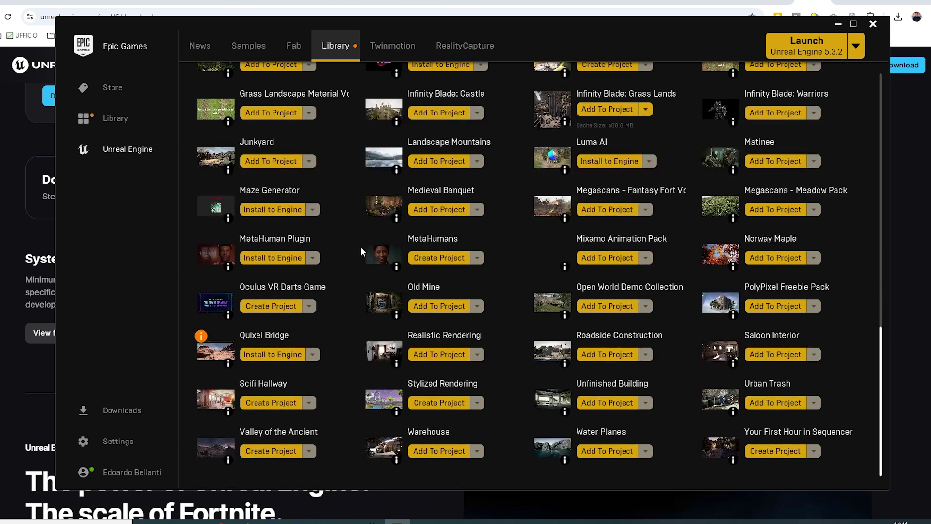
scroll(359, 246, "up", 5)
scroll(358, 248, "up", 2)
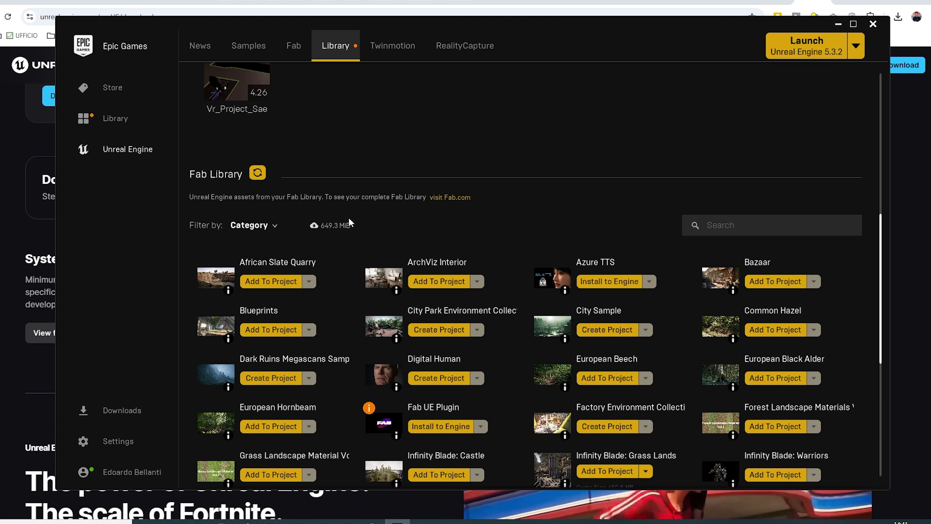
scroll(349, 222, "up", 1)
mouse_move(343, 271)
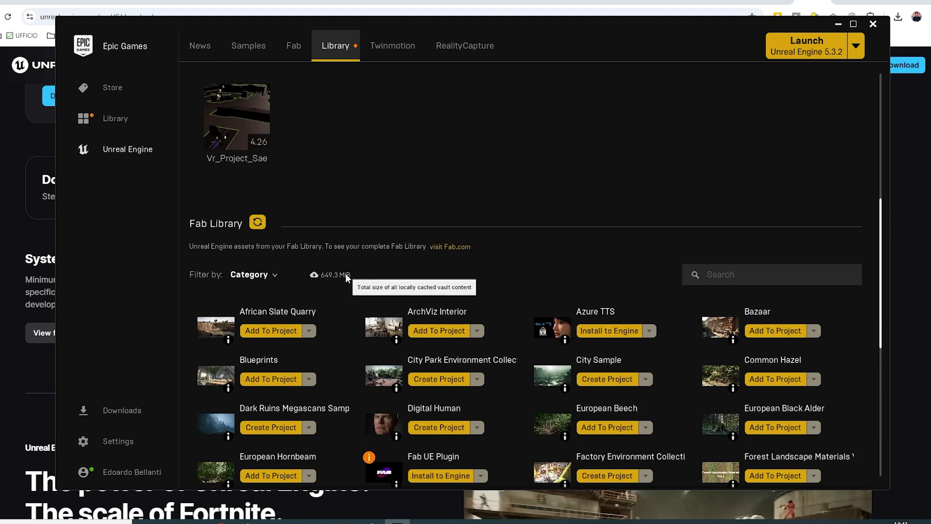
scroll(347, 272, "up", 8)
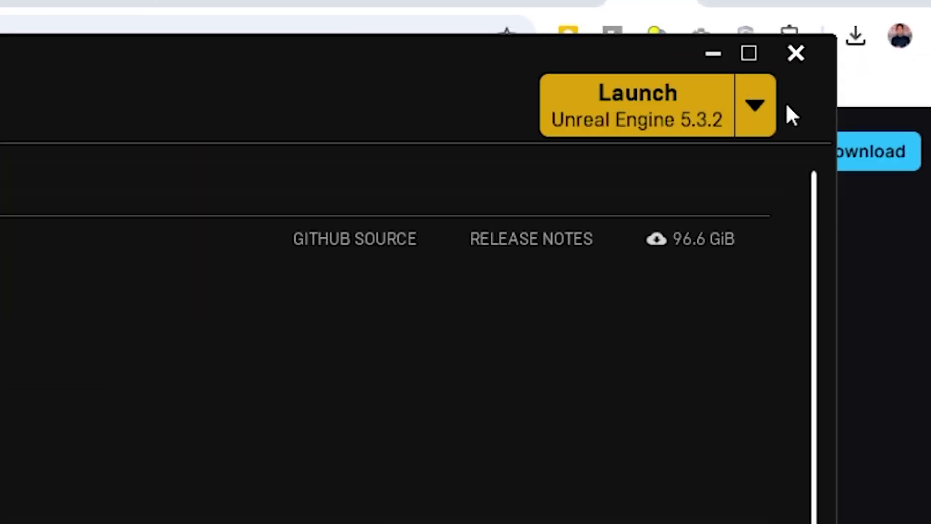
left_click(857, 47)
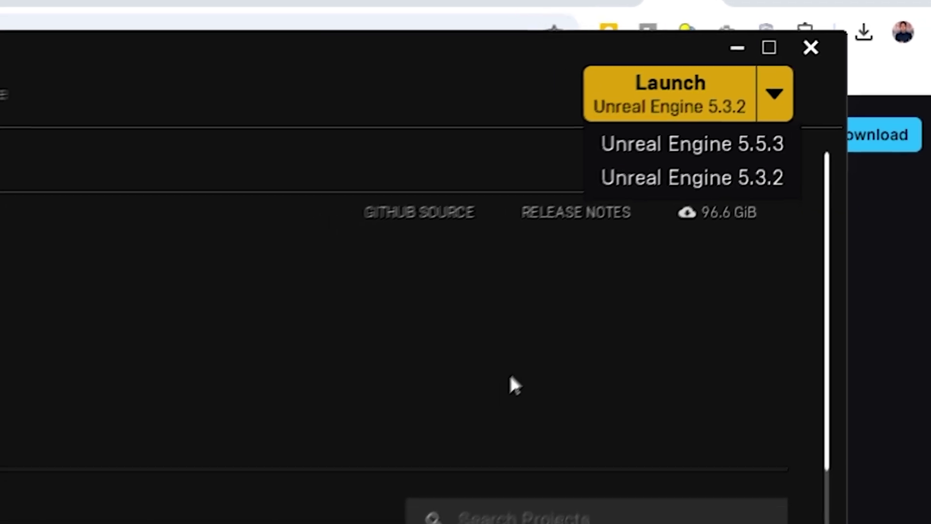
left_click(511, 381)
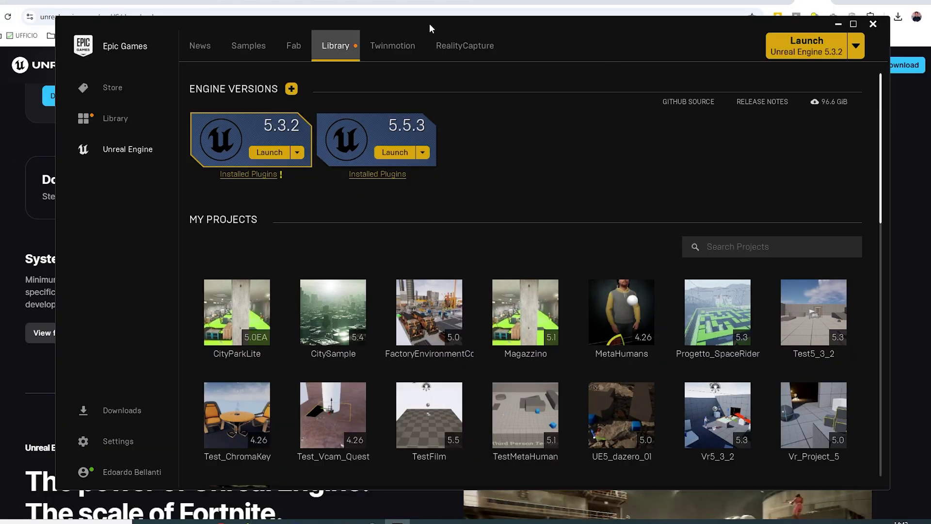
left_click(485, 58)
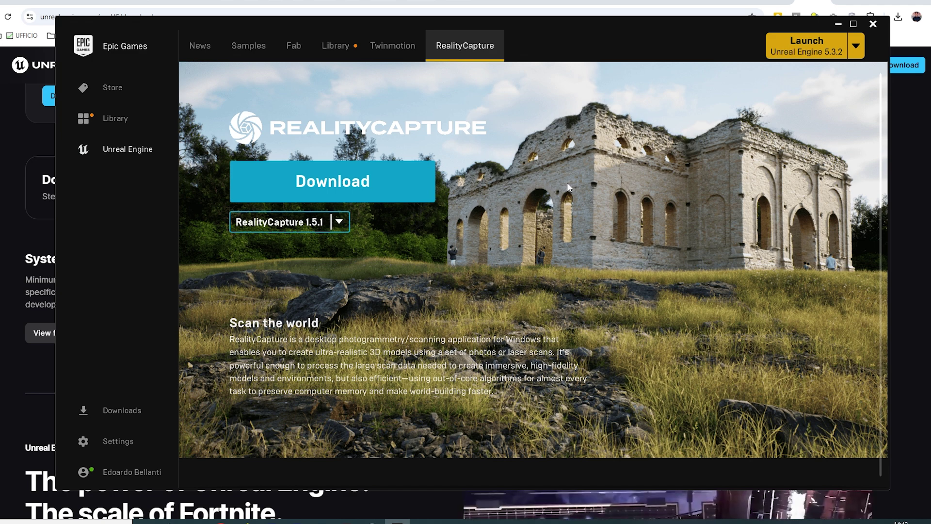
scroll(517, 257, "down", 5)
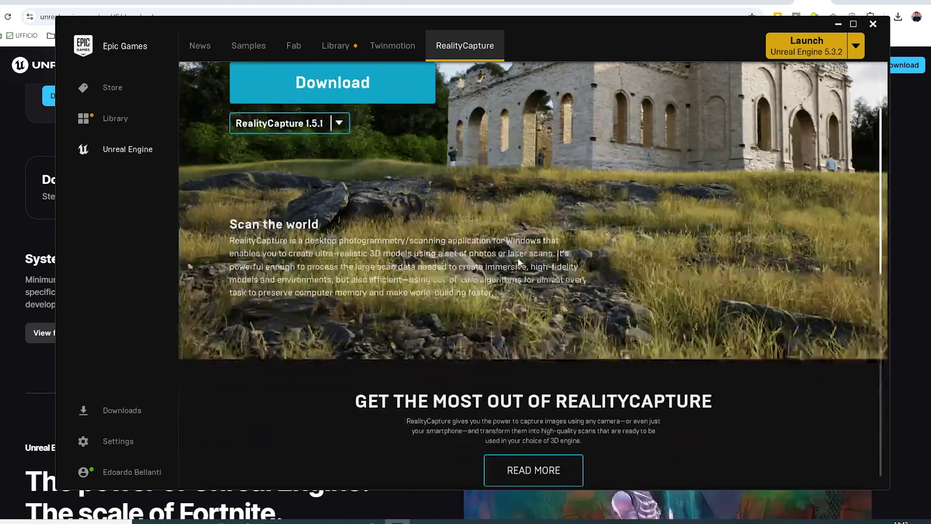
scroll(502, 267, "down", 2)
scroll(365, 250, "down", 3)
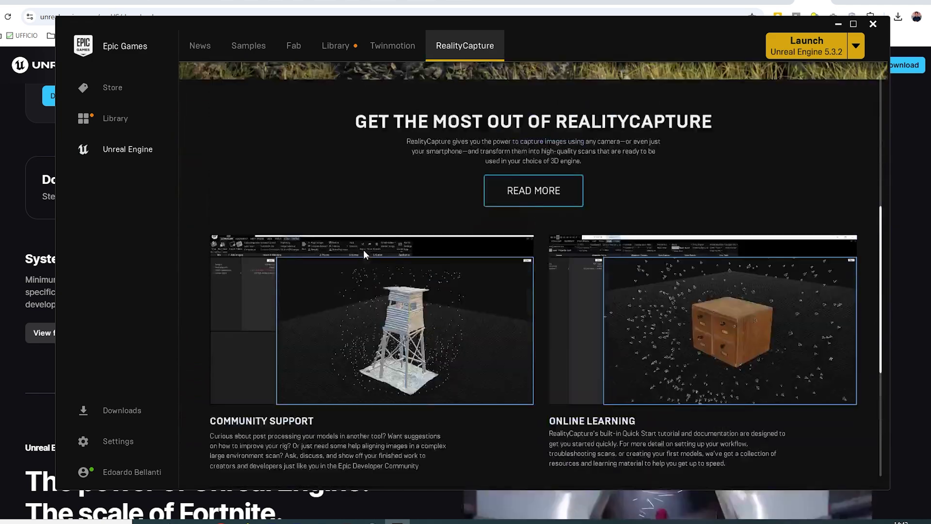
scroll(362, 249, "up", 10)
left_click(338, 47)
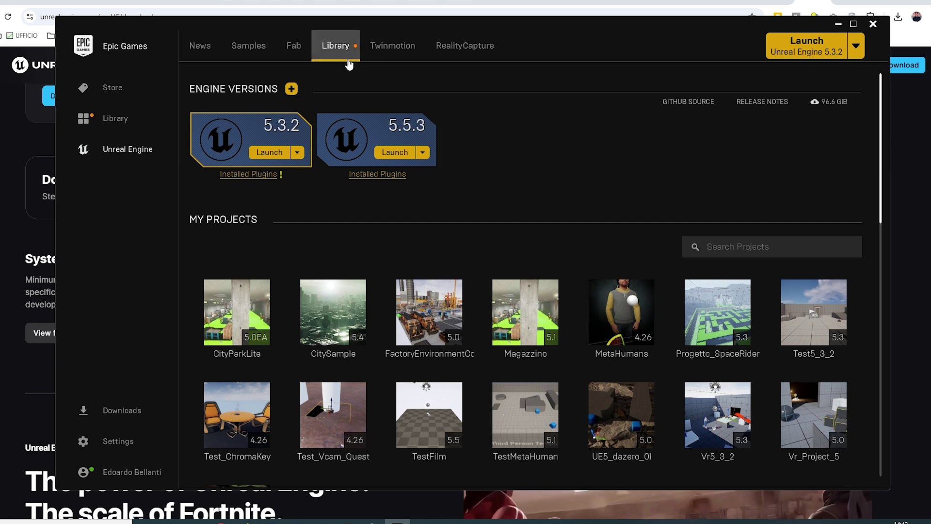
Step: Go to the launcher's Fab page and follow Start exploring to fab.com in the browser
scroll(376, 212, "down", 3)
scroll(374, 209, "down", 6)
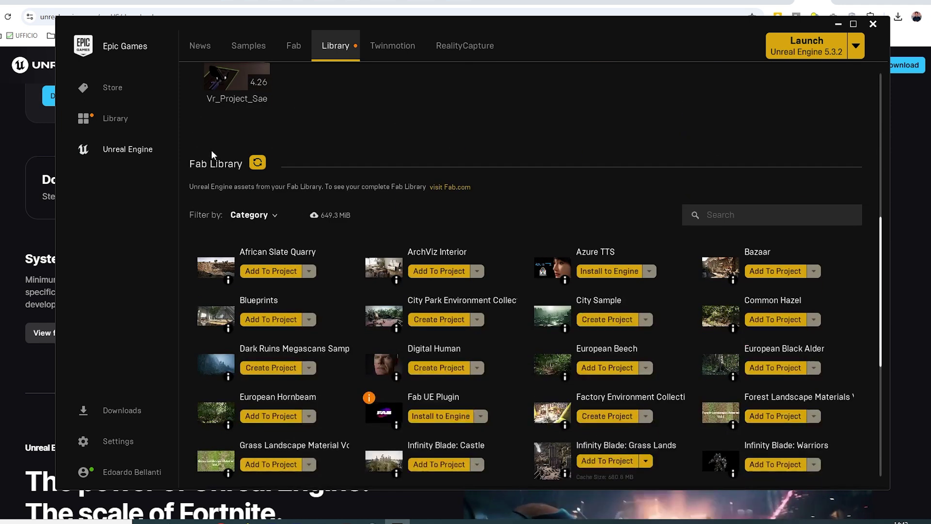
scroll(320, 155, "up", 10)
left_click(300, 48)
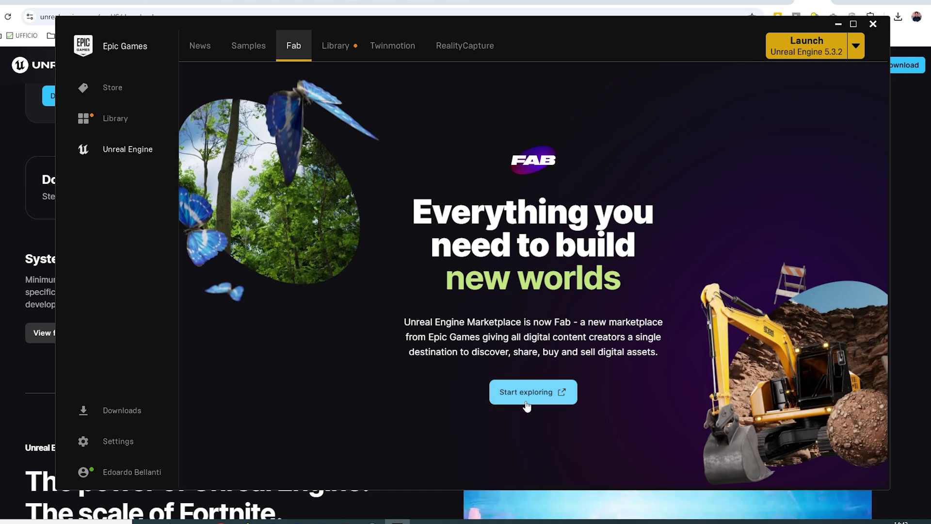
left_click(526, 397)
Step: On fab.com, dismiss the cookie notice, sign in with the Epic account, and browse the Discover page
left_click(758, 497)
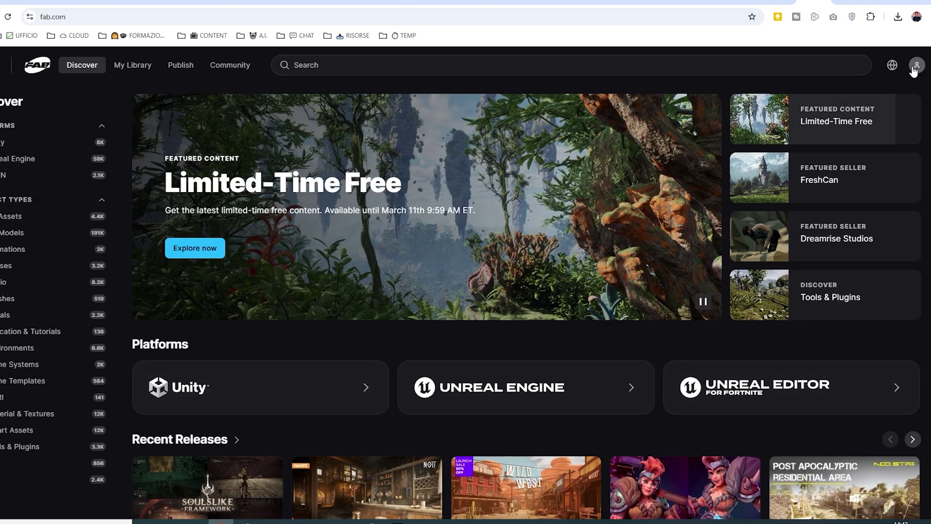
left_click(914, 70)
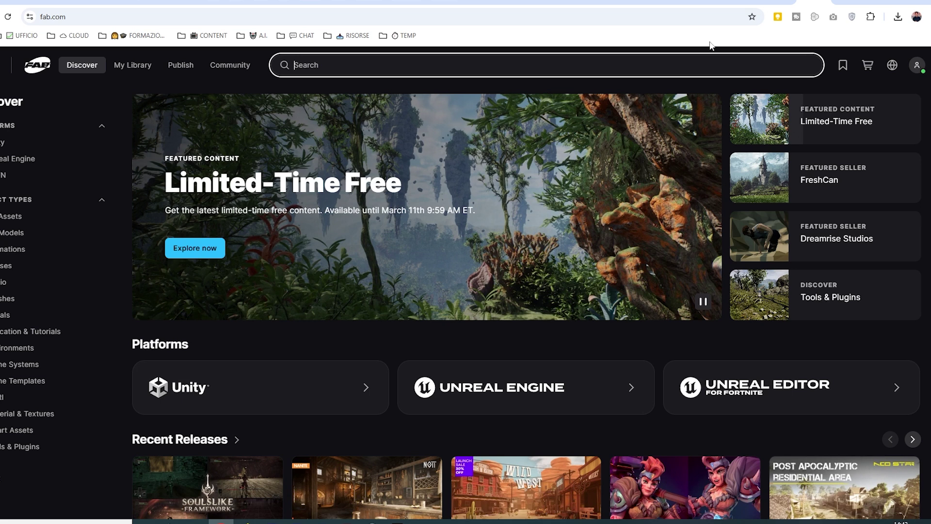
left_click(919, 67)
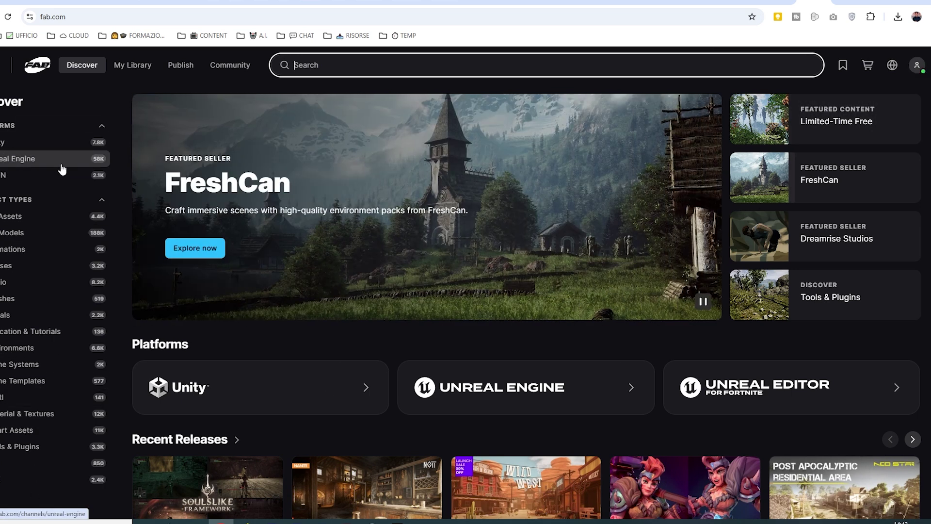
mouse_move(919, 68)
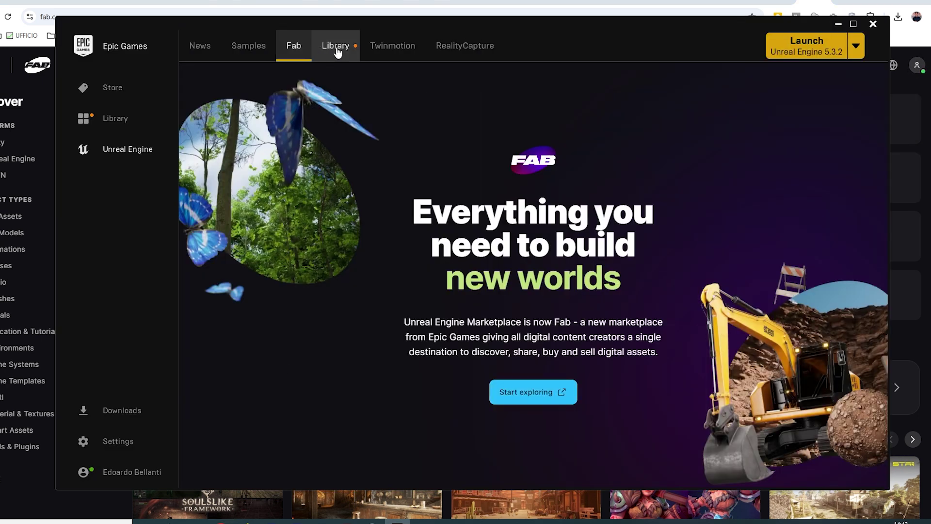
left_click(337, 50)
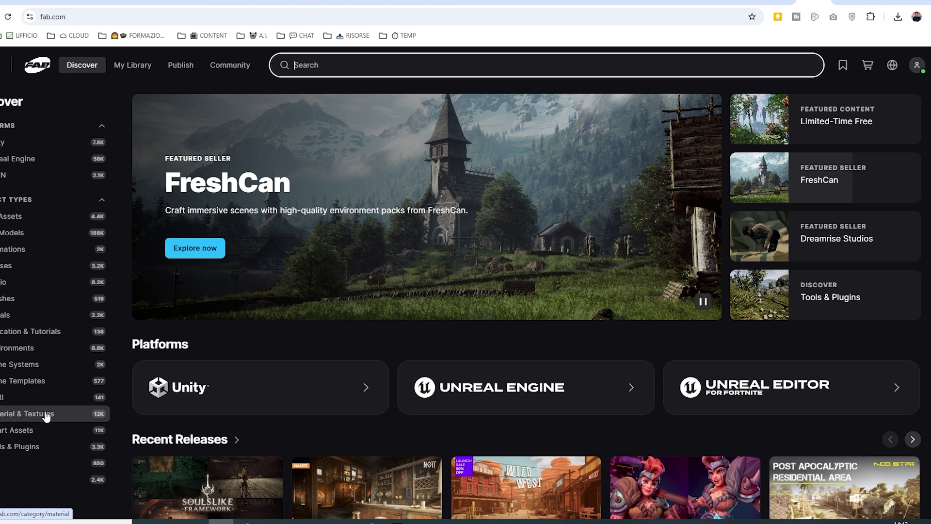
left_click(229, 65)
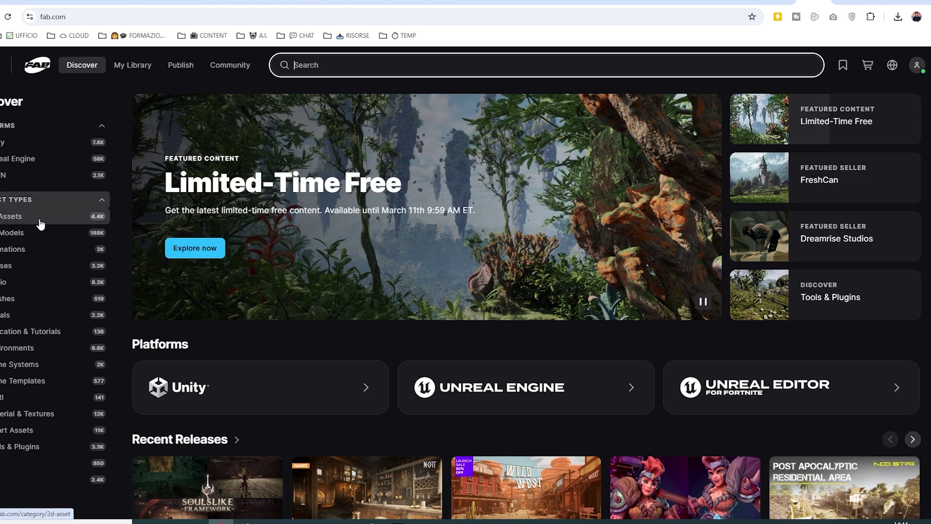
Step: Filter the 3D Models category to show only Free products
left_click(42, 234)
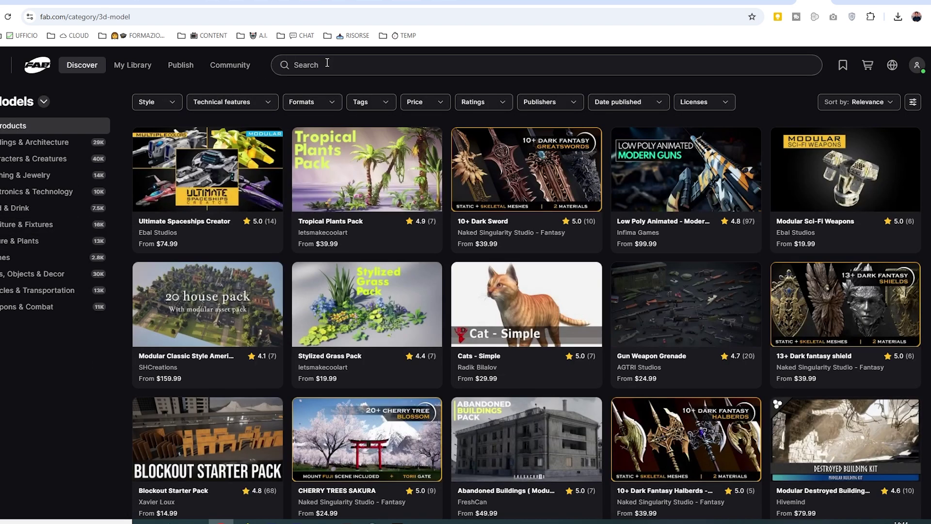
left_click(323, 64)
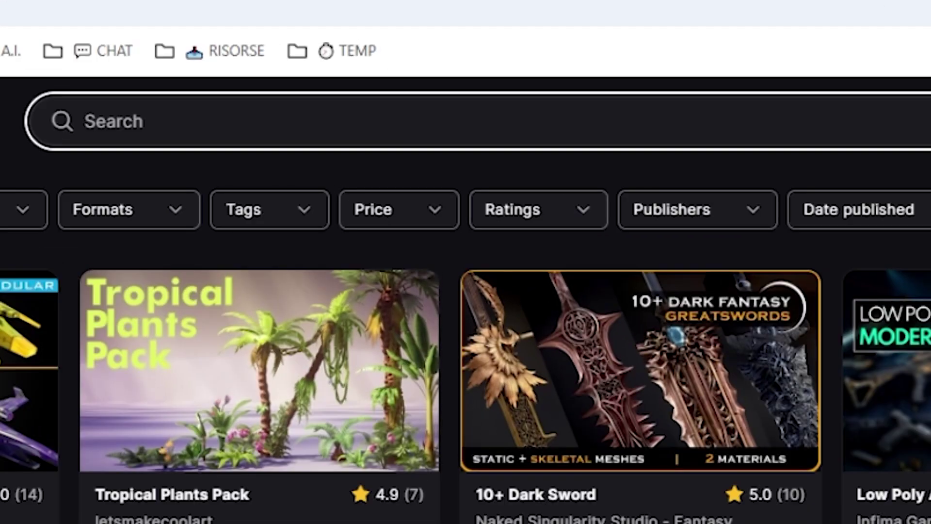
left_click(431, 218)
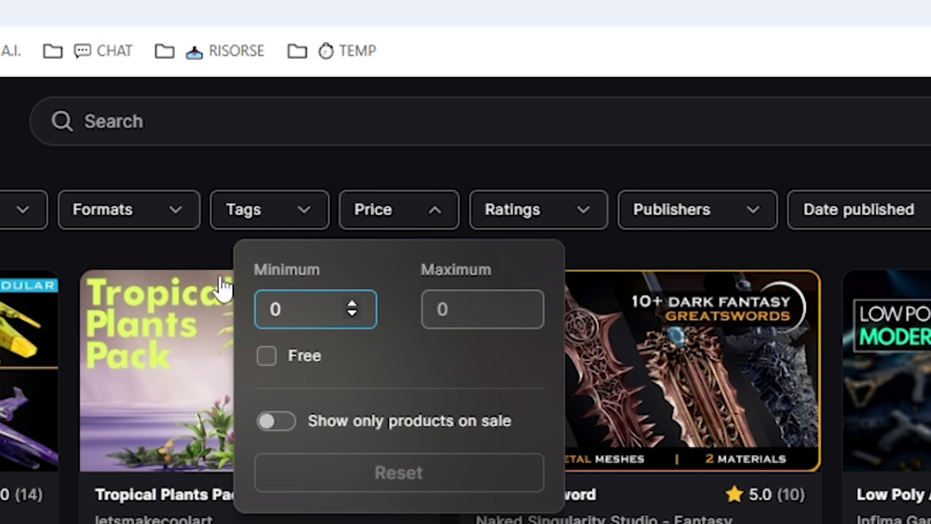
left_click(266, 357)
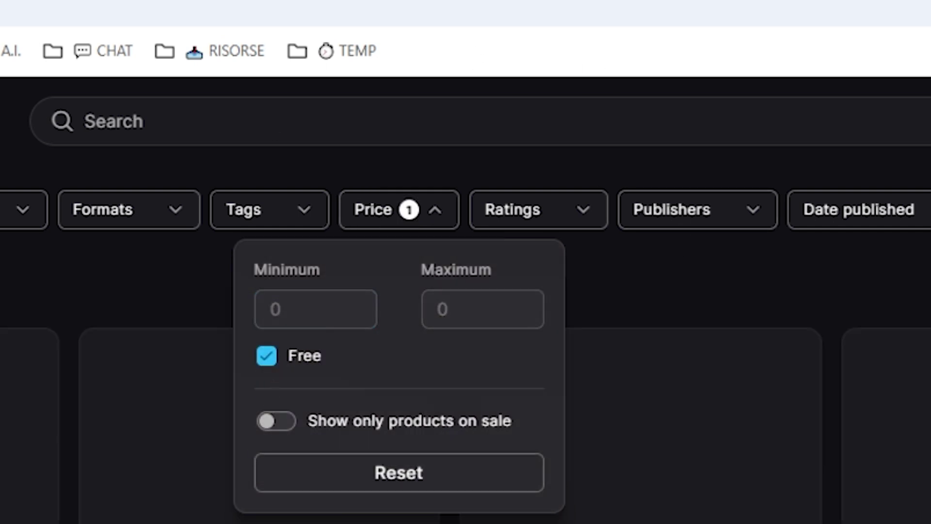
left_click(582, 136)
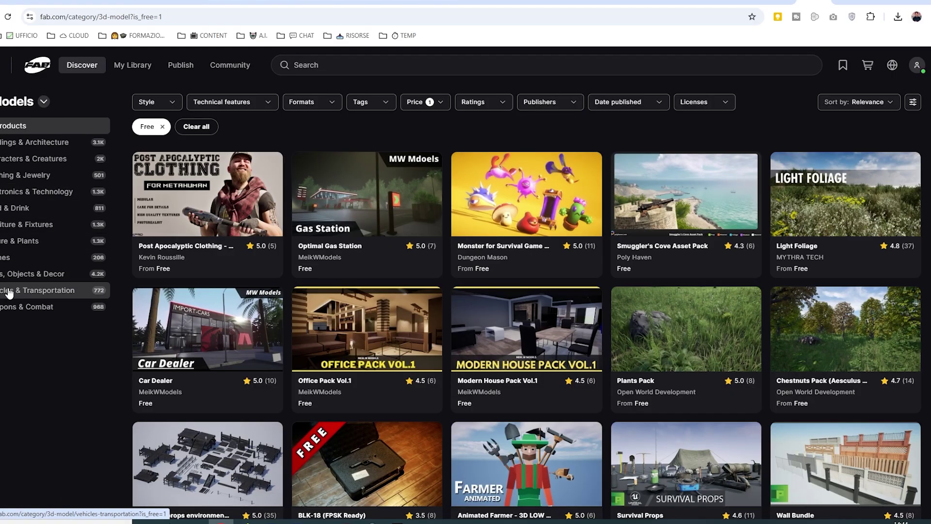
left_click(317, 64)
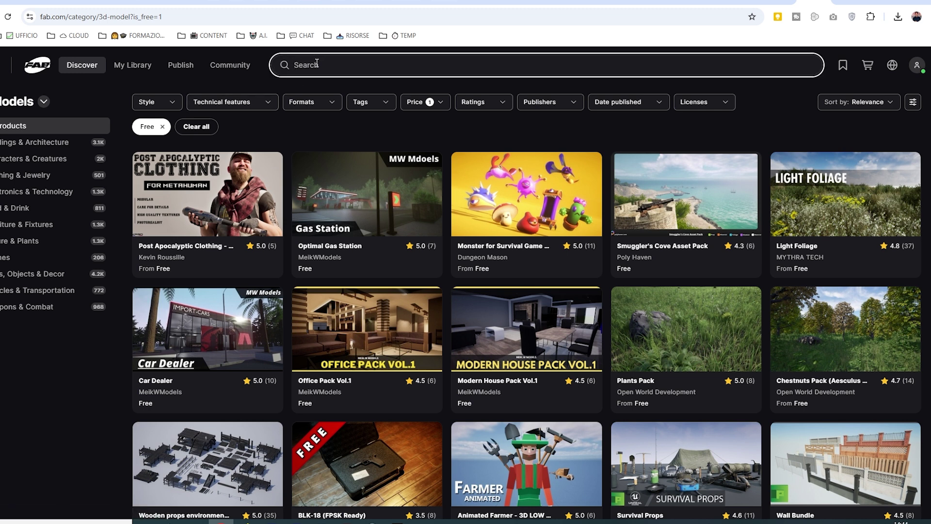
Step: Search the free 3D models for 'building' and scroll through results like Modular Building Roof Kit
type("building")
key("Return")
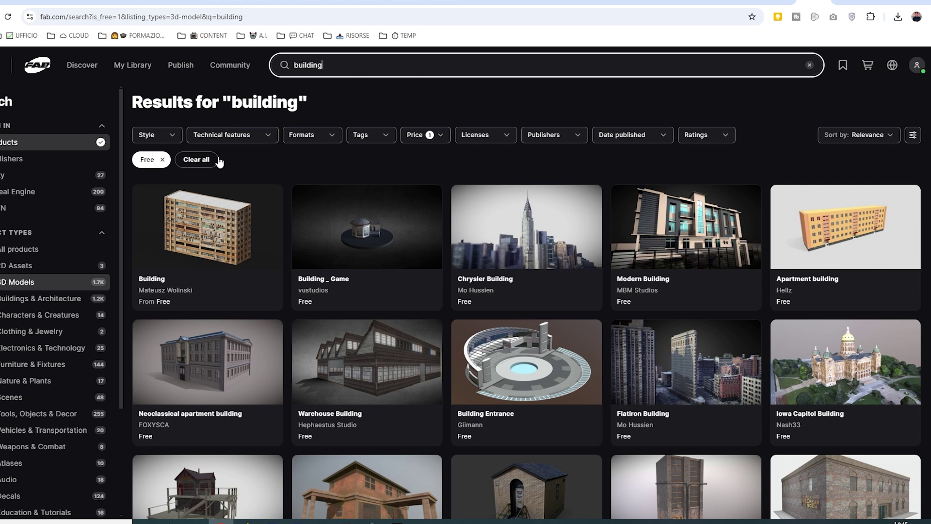
scroll(287, 228, "down", 2)
scroll(520, 243, "down", 5)
scroll(465, 257, "down", 7)
scroll(417, 272, "down", 7)
scroll(367, 288, "down", 5)
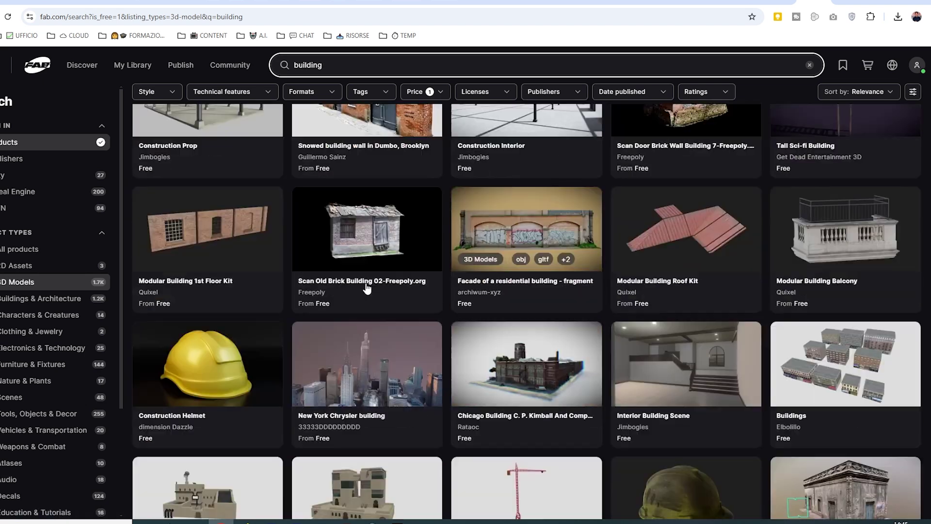
scroll(367, 287, "down", 3)
scroll(370, 267, "down", 5)
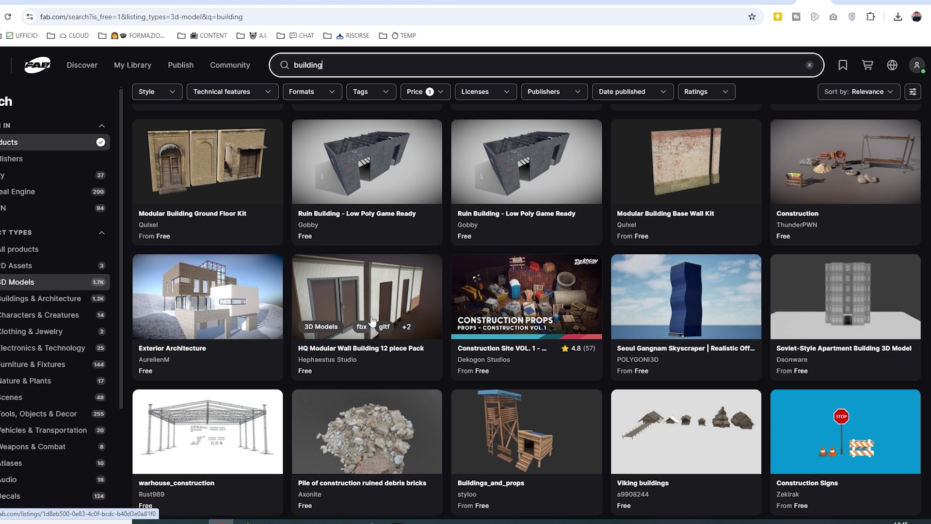
scroll(372, 321, "up", 5)
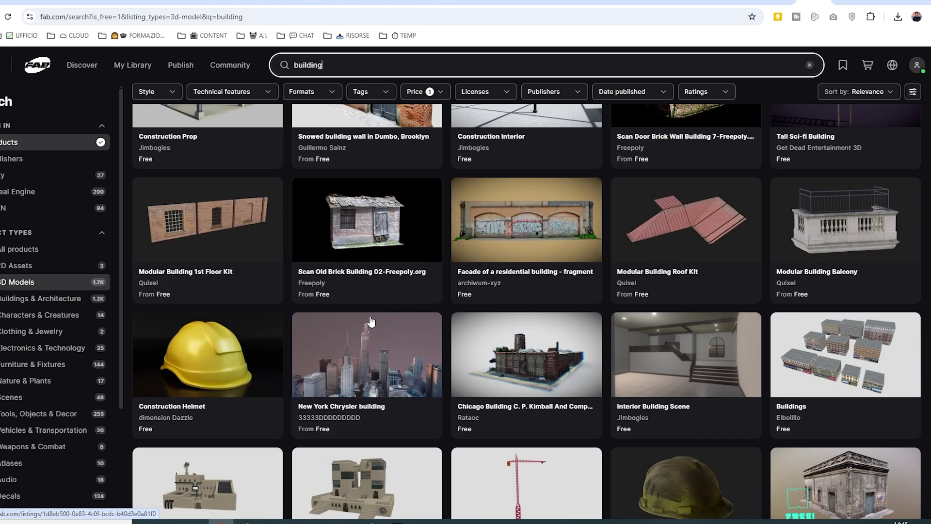
scroll(378, 318, "up", 1)
scroll(385, 316, "up", 1)
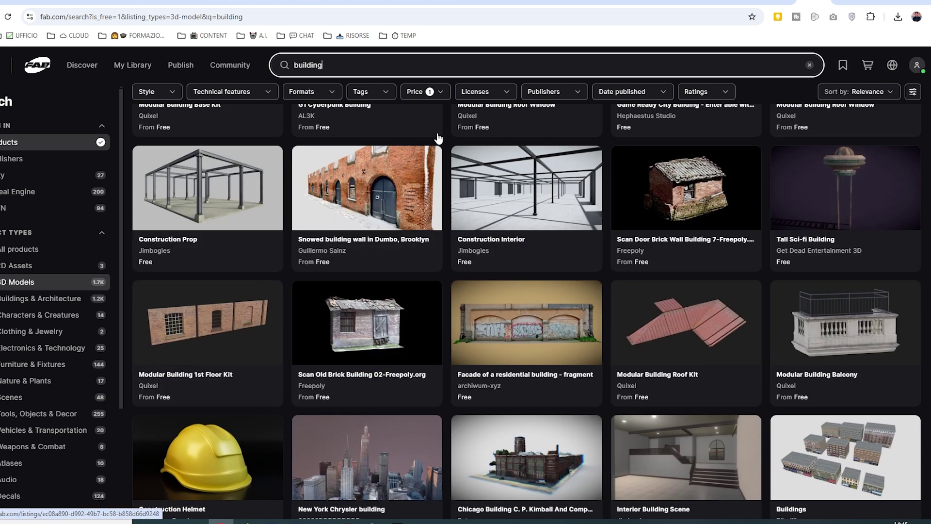
Step: Open the 'Facade of a residential building - fragment' listing and orbit its interactive 3D preview
left_click(515, 310)
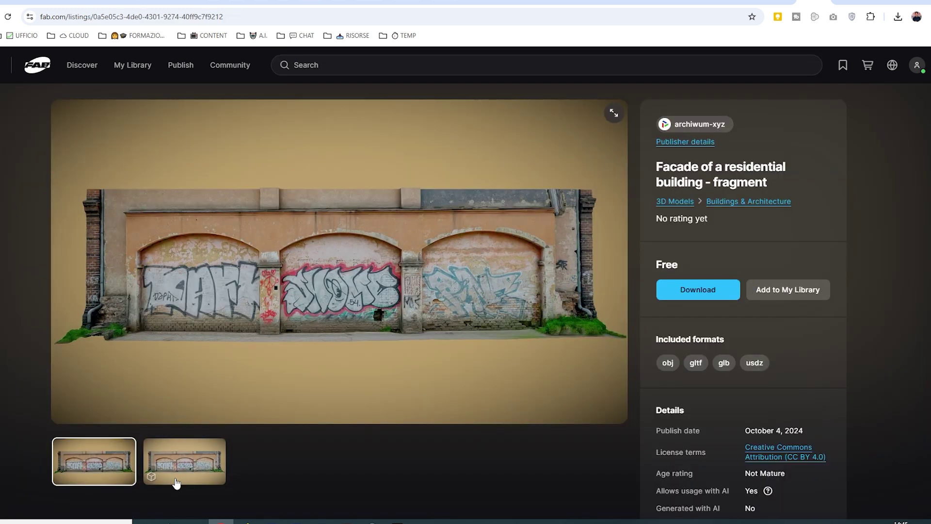
left_click(178, 481)
left_click(335, 267)
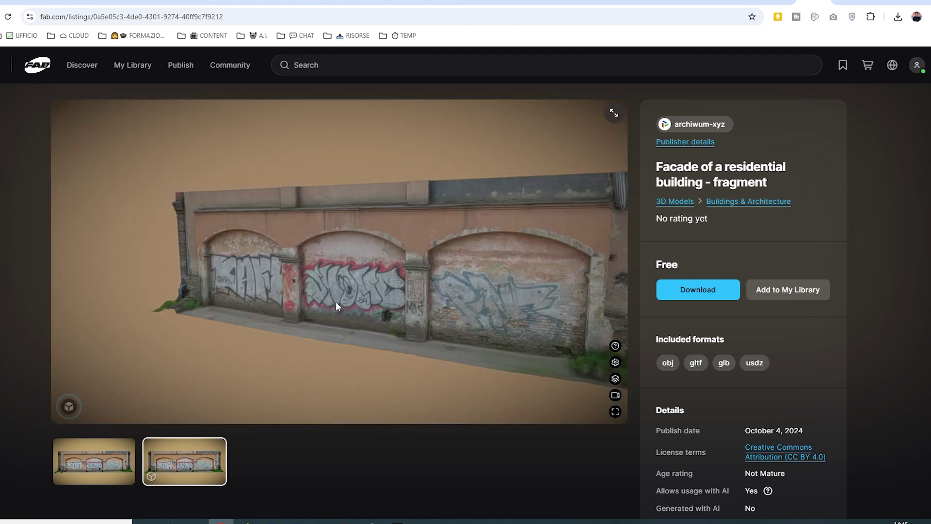
left_click_drag(336, 301, 414, 334)
mouse_move(357, 272)
left_mouse_down()
mouse_move(381, 304)
mouse_move(427, 314)
mouse_move(344, 298)
mouse_move(378, 305)
left_mouse_up()
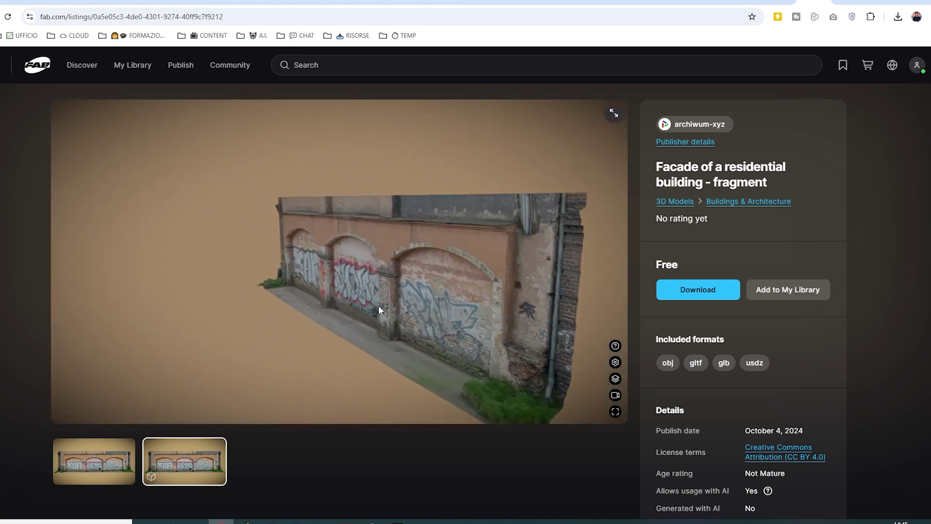
Step: Scroll down to the listing's technical details and back up
scroll(272, 241, "down", 7)
scroll(257, 218, "down", 3)
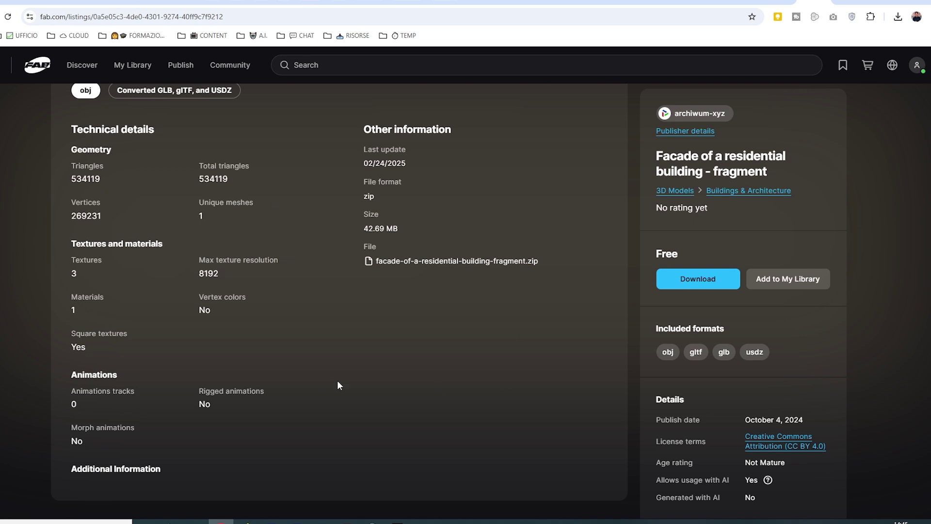
scroll(338, 328, "down", 5)
scroll(871, 208, "up", 15)
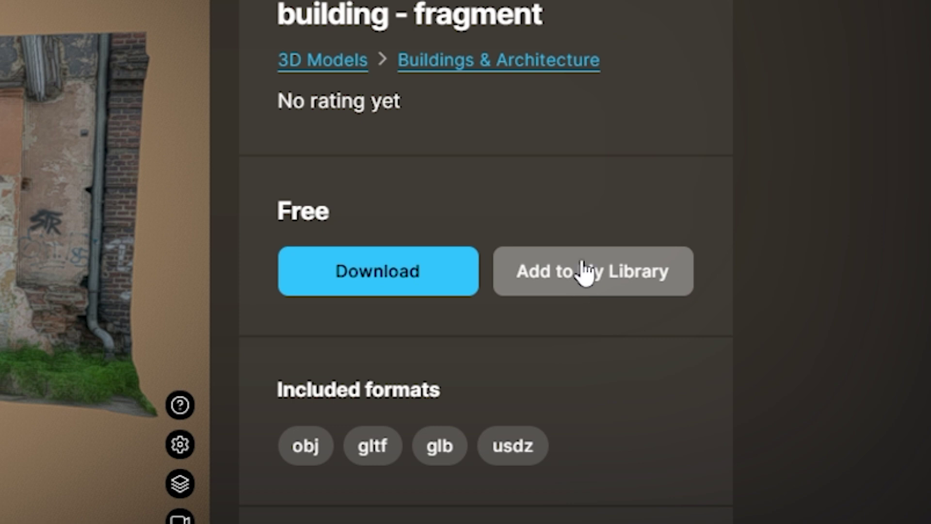
Step: Review the facade's download files, including the 42.69 MB obj zip, then add it to My Library
left_click(397, 272)
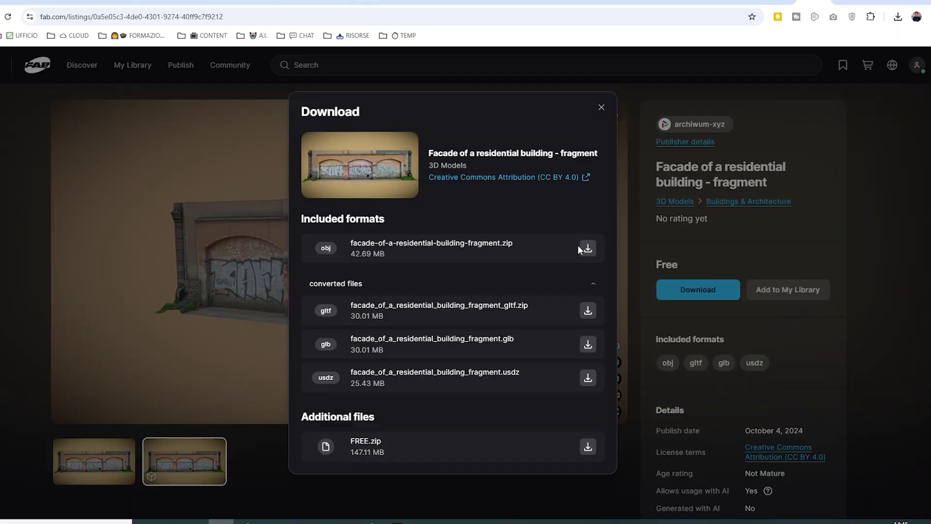
left_click(914, 211)
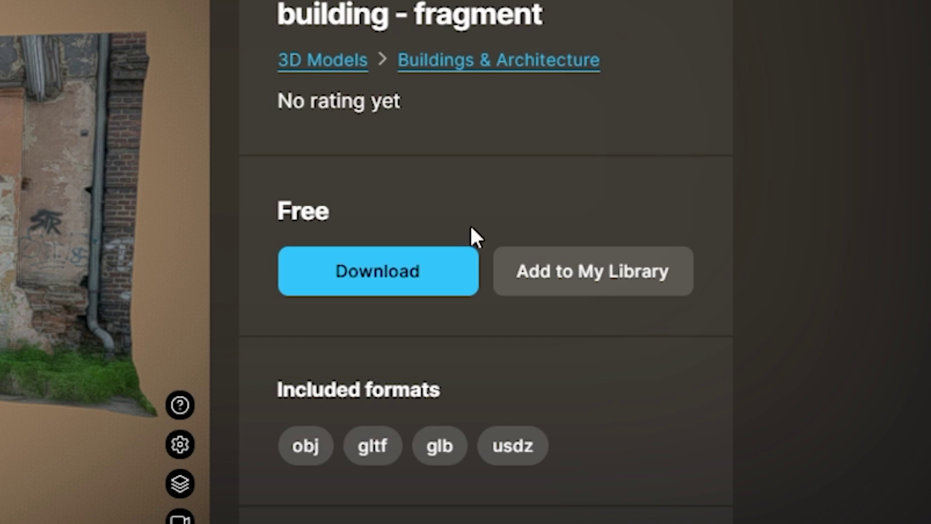
left_click(582, 272)
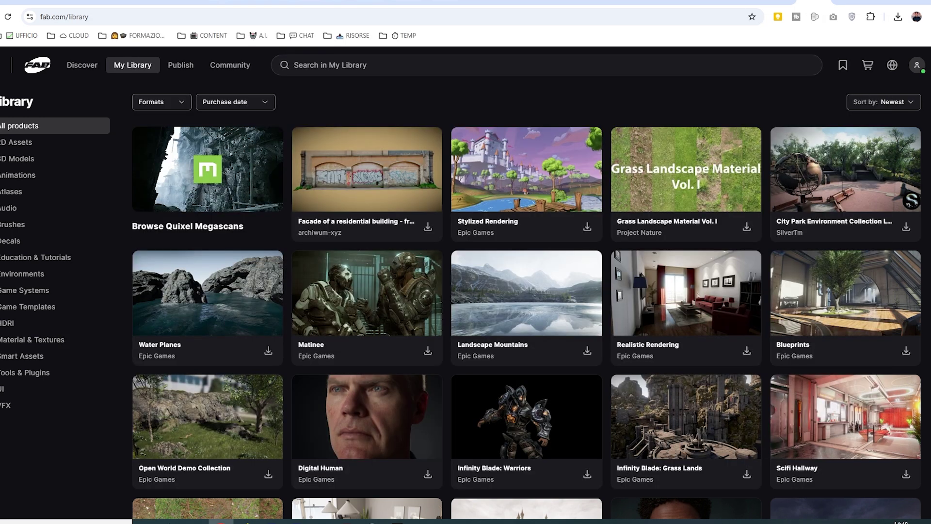
Step: Bring the Epic Games Launcher to the front from the taskbar
left_click(373, 521)
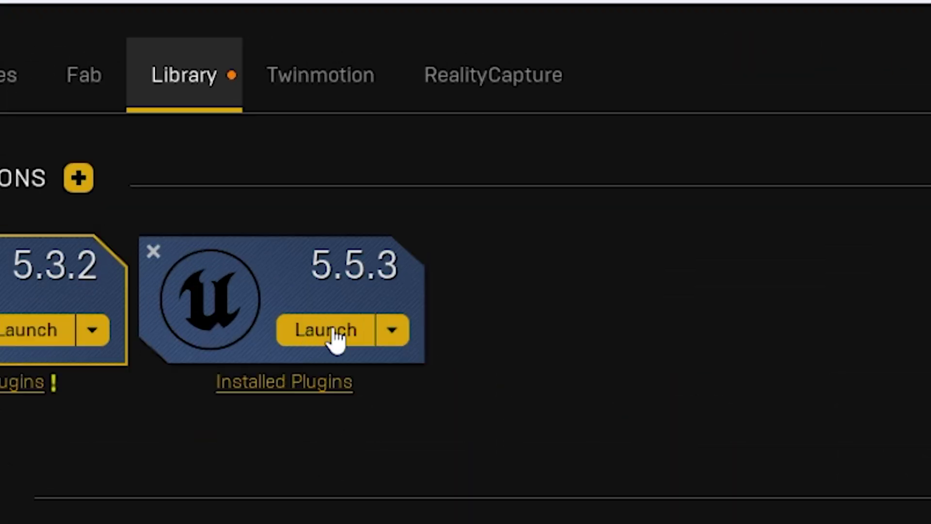
Step: Launch Unreal Engine 5.5.3 from its engine tile in the Library
left_click(334, 338)
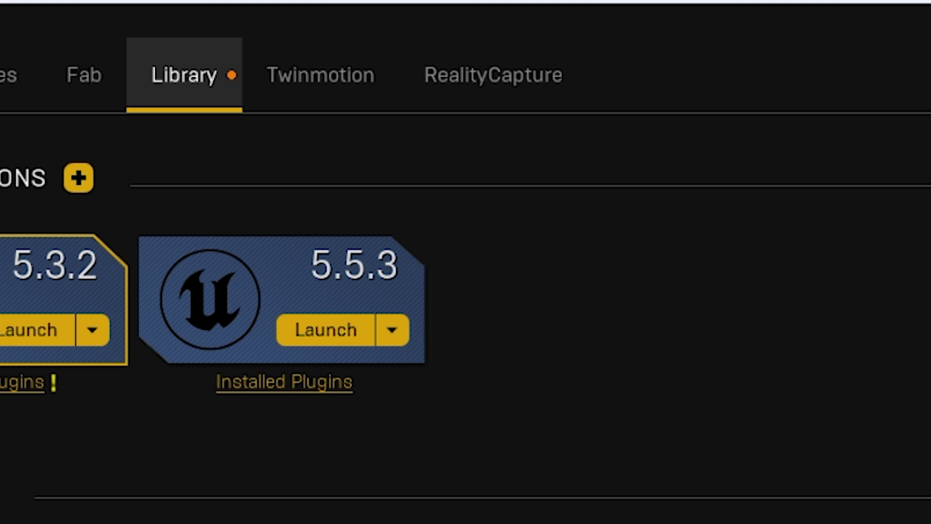